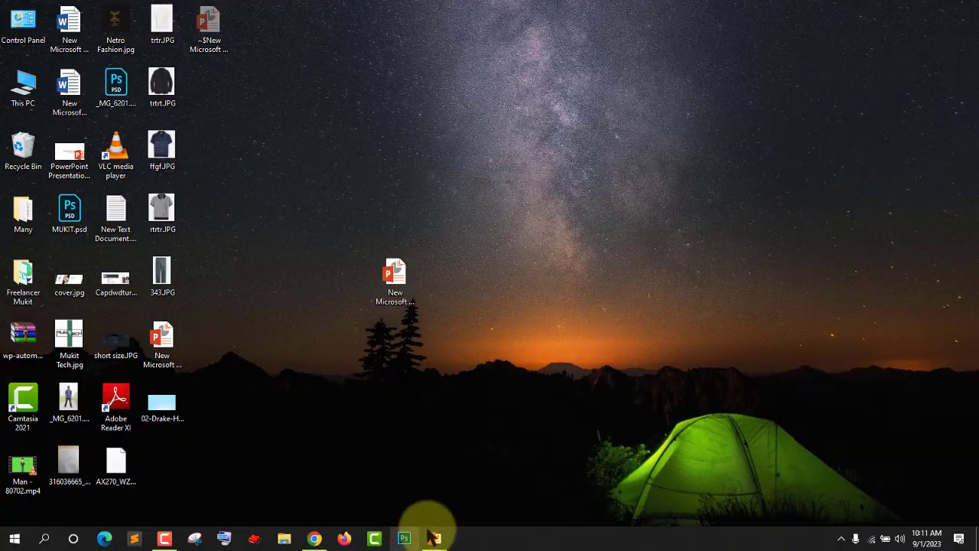
Step: Bring the blank PowerPoint presentation window to the front from the taskbar
click(432, 537)
click(502, 511)
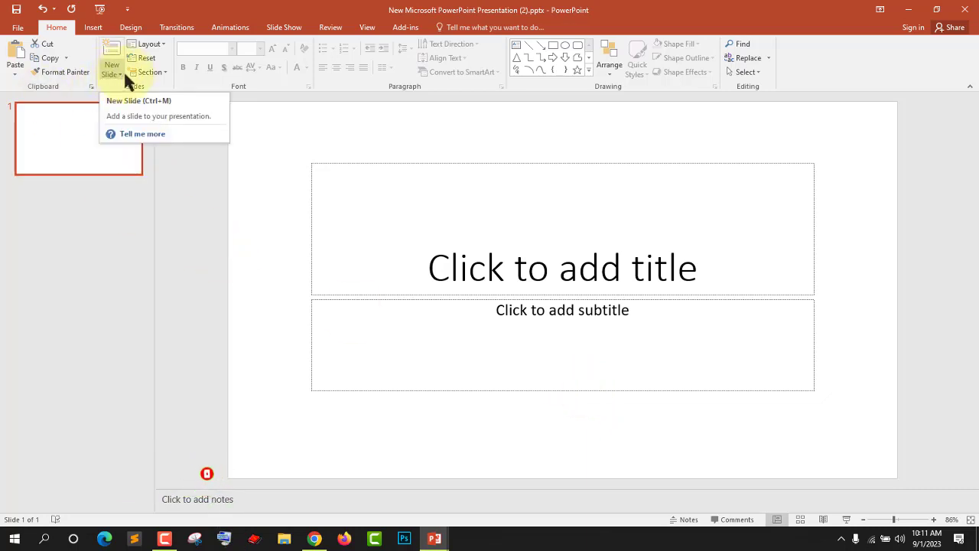
Step: Change the first slide's layout to Blank
click(151, 44)
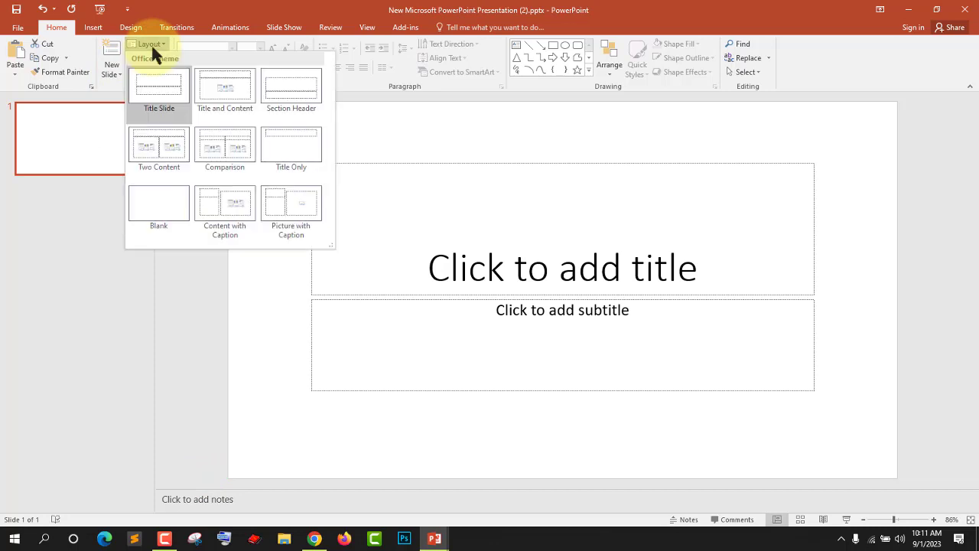
click(159, 218)
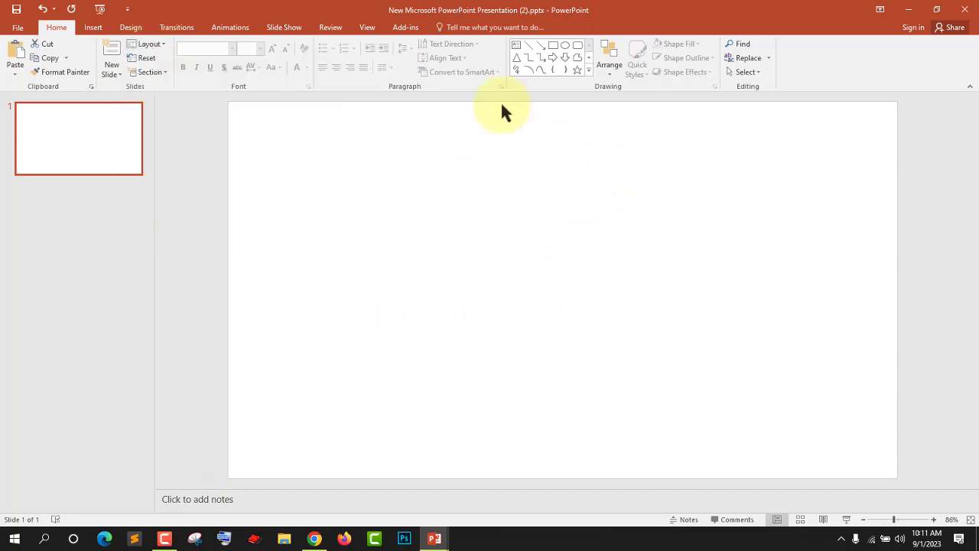
click(704, 269)
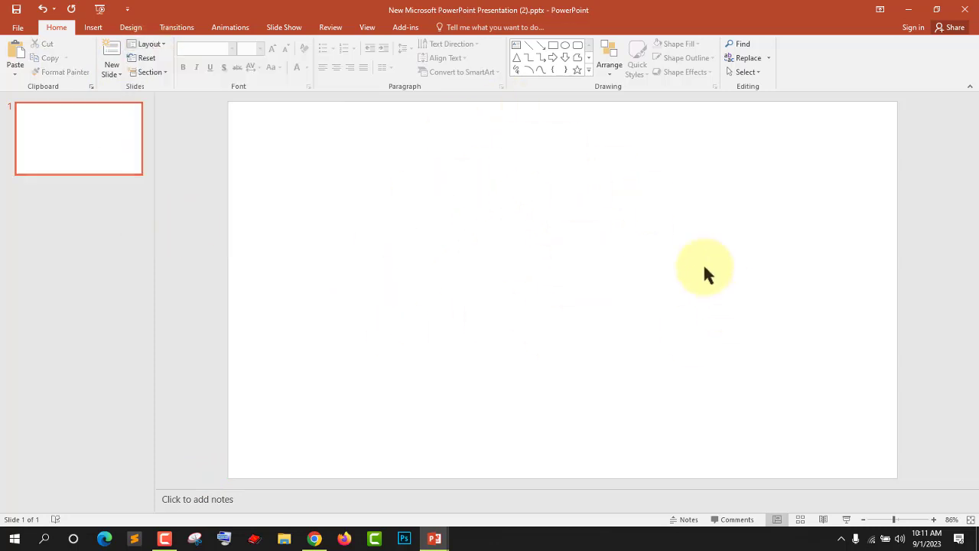
Step: Fill the slide background with the blue healthcare picture from a file
right_click(581, 255)
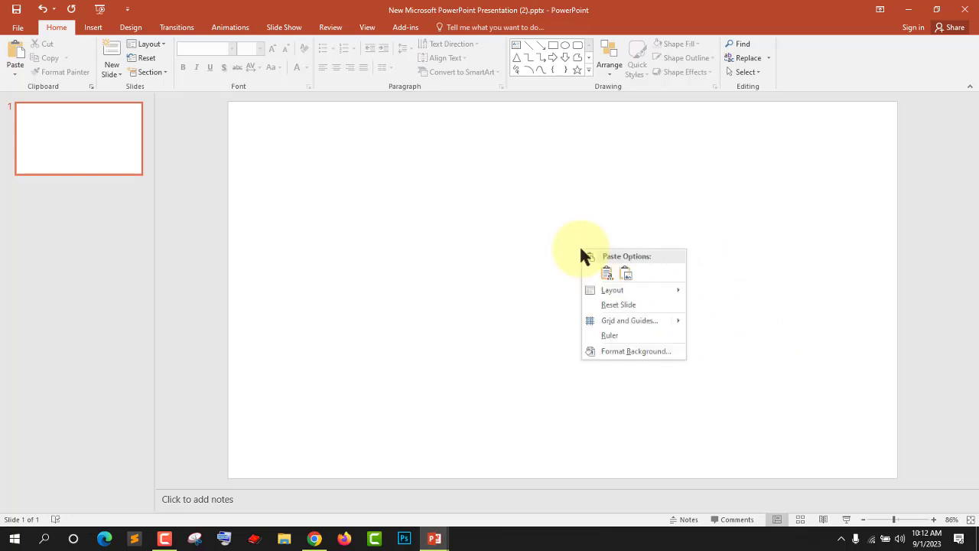
click(624, 352)
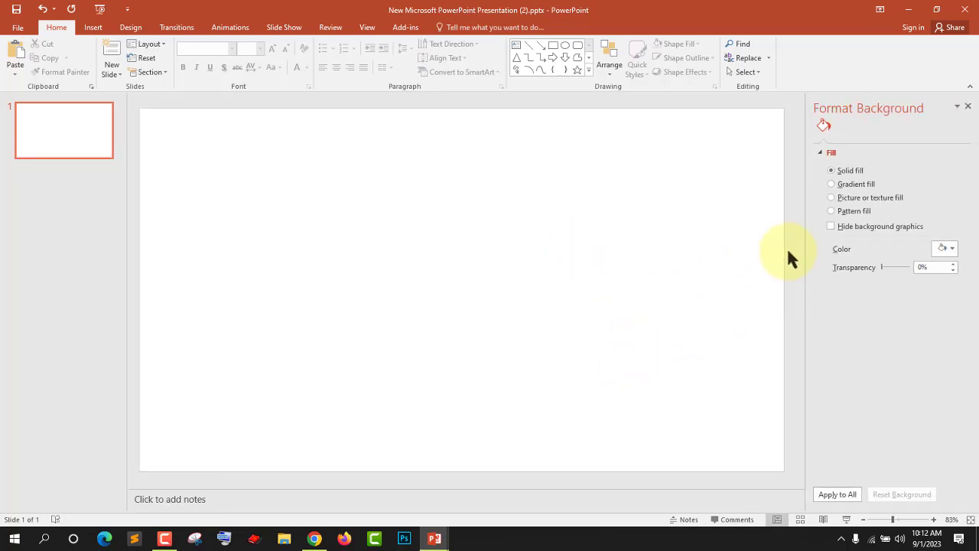
click(833, 195)
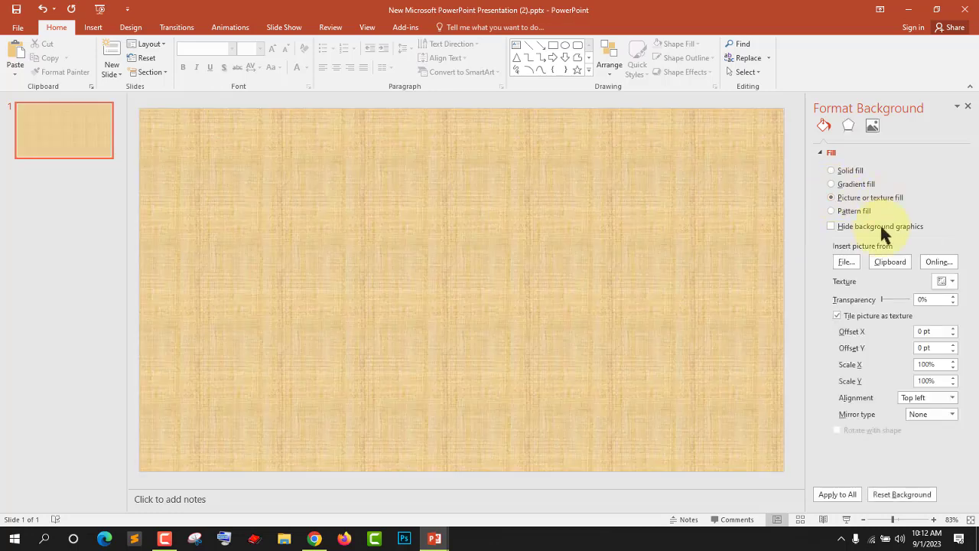
click(853, 262)
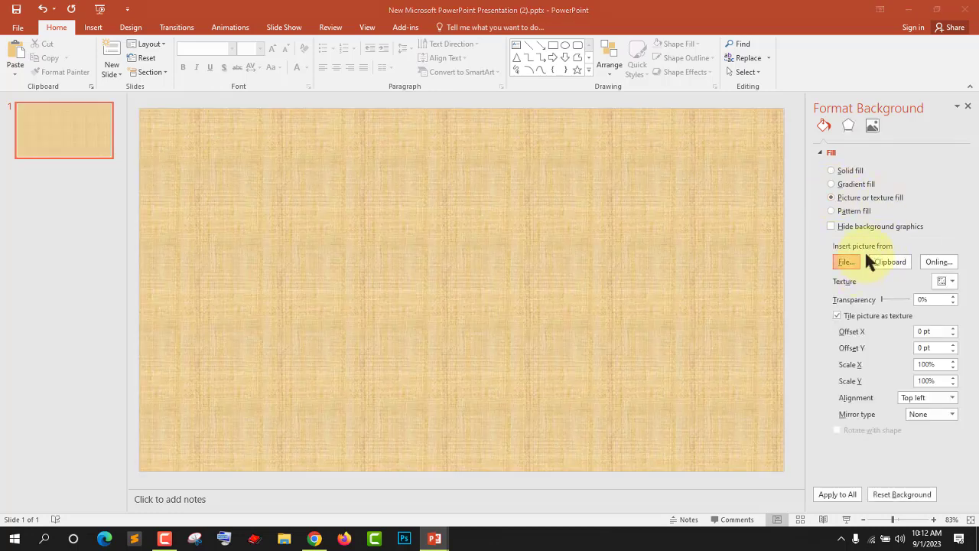
scroll(387, 157, down, 2)
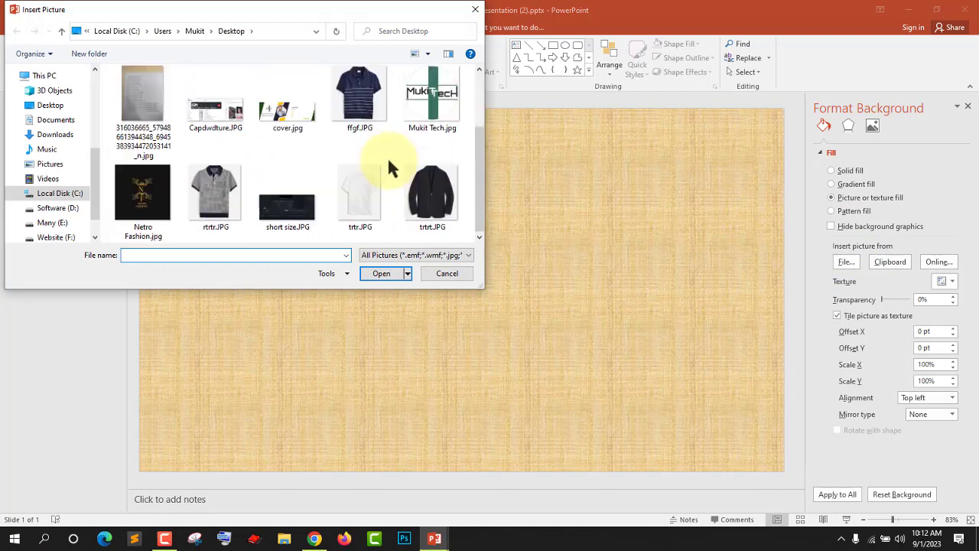
scroll(387, 157, up, 2)
click(388, 120)
click(383, 274)
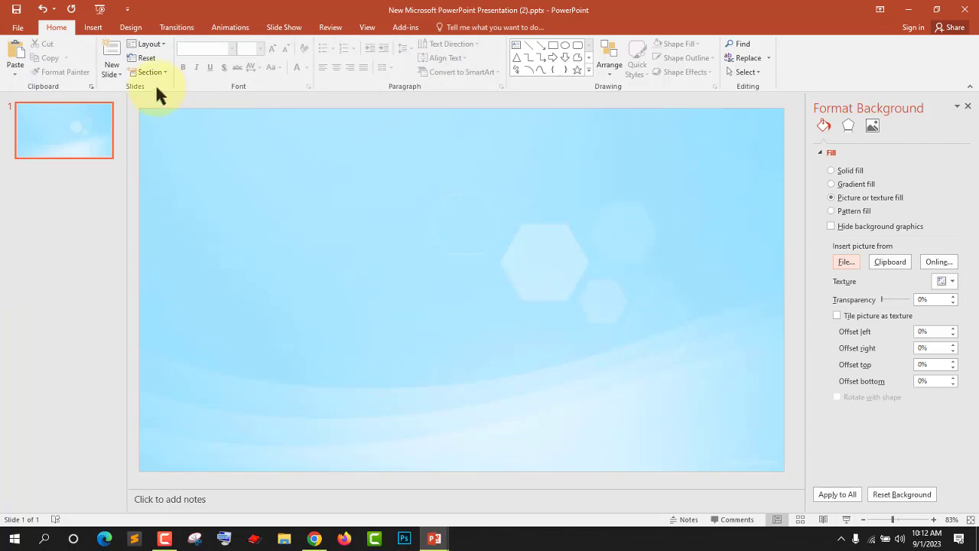
click(93, 27)
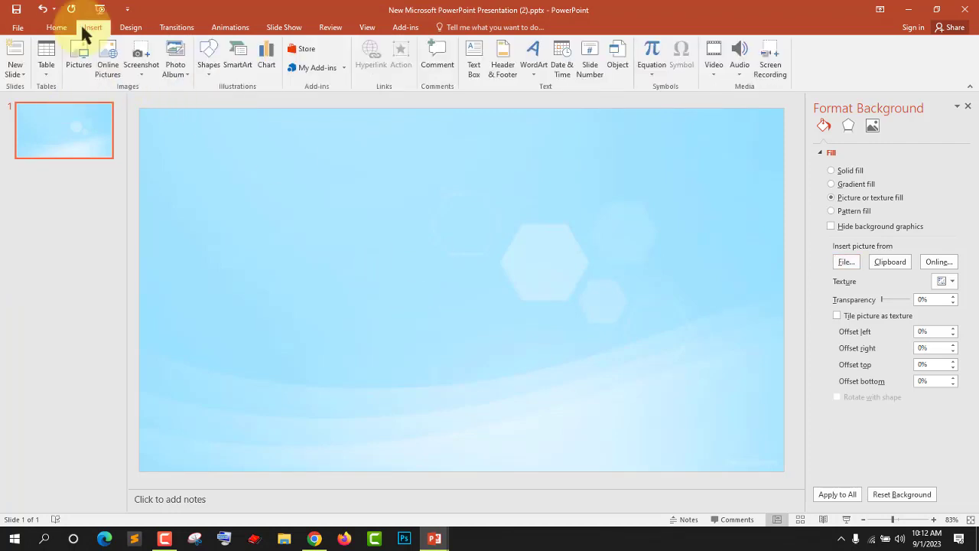
Step: Draw a full-height, 0.9 in wide dark blue rectangle with no outline down the left edge
click(218, 75)
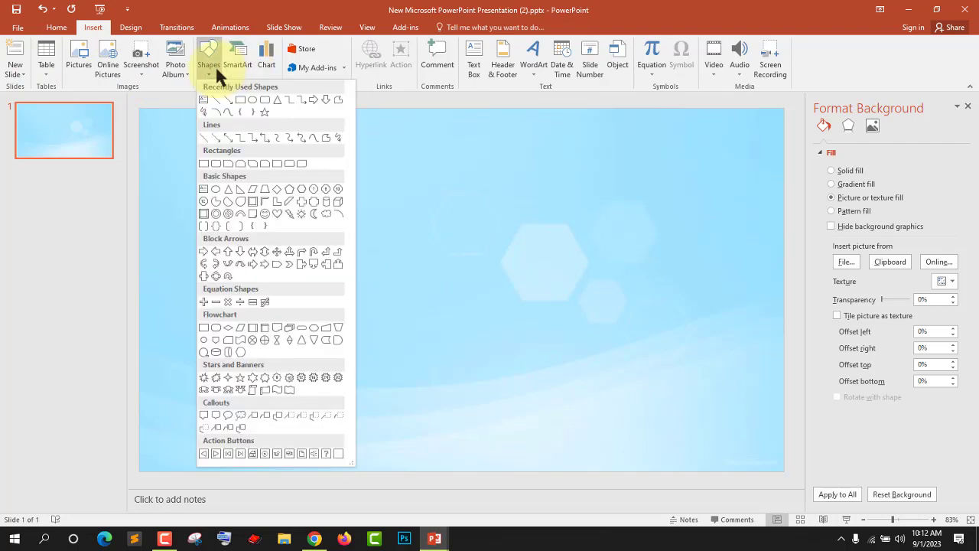
click(240, 100)
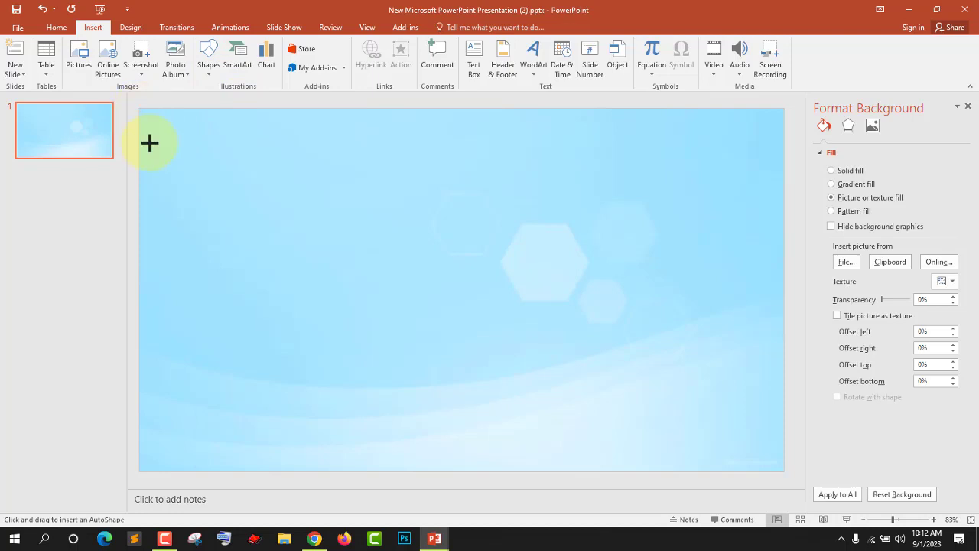
drag(149, 142, 183, 467)
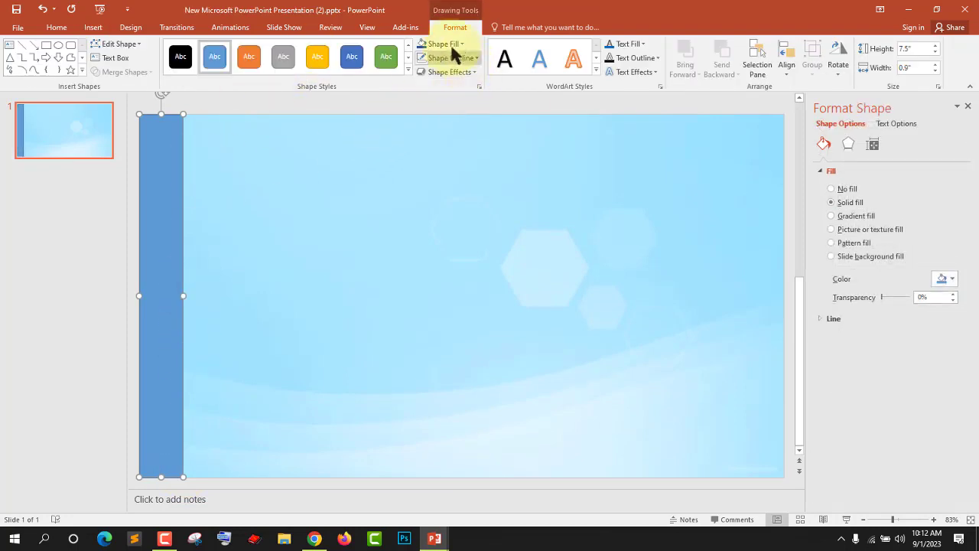
click(462, 44)
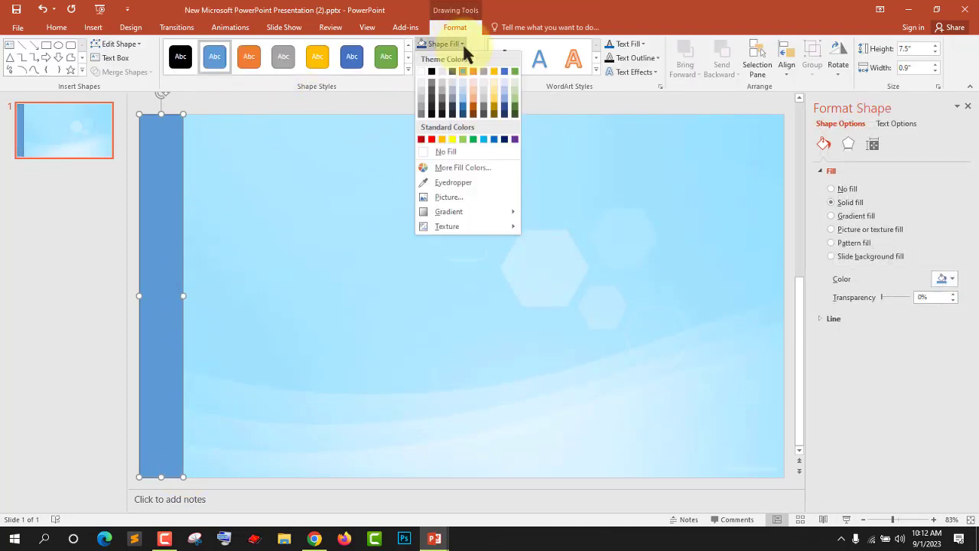
click(505, 107)
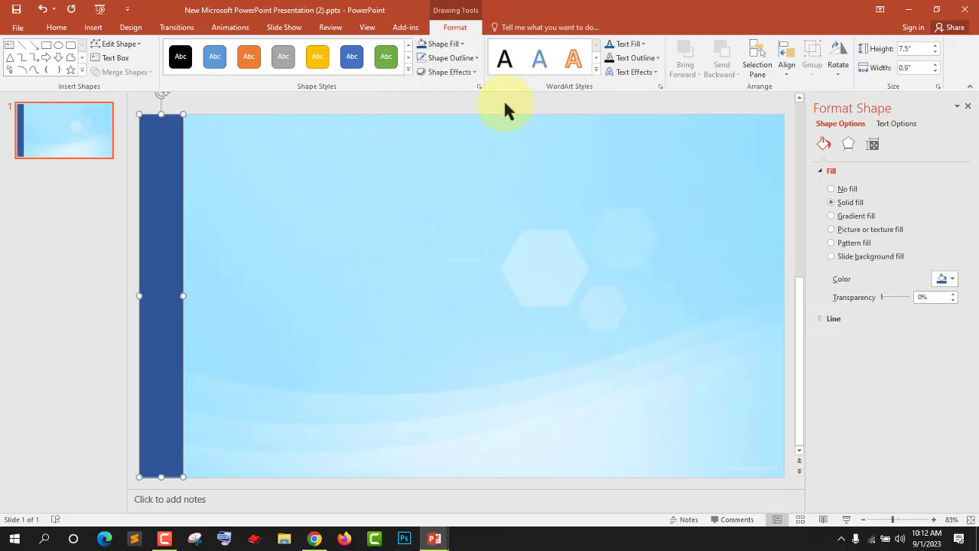
click(476, 57)
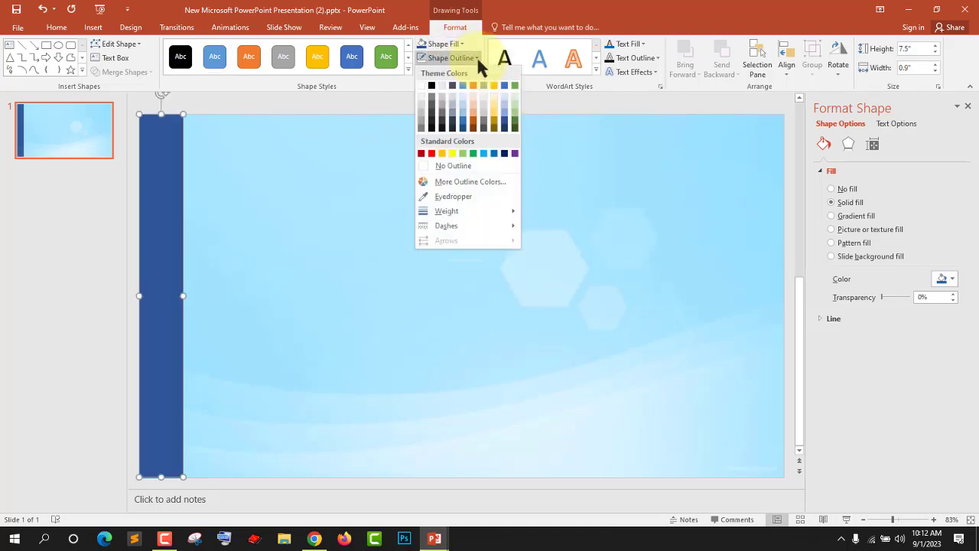
click(453, 166)
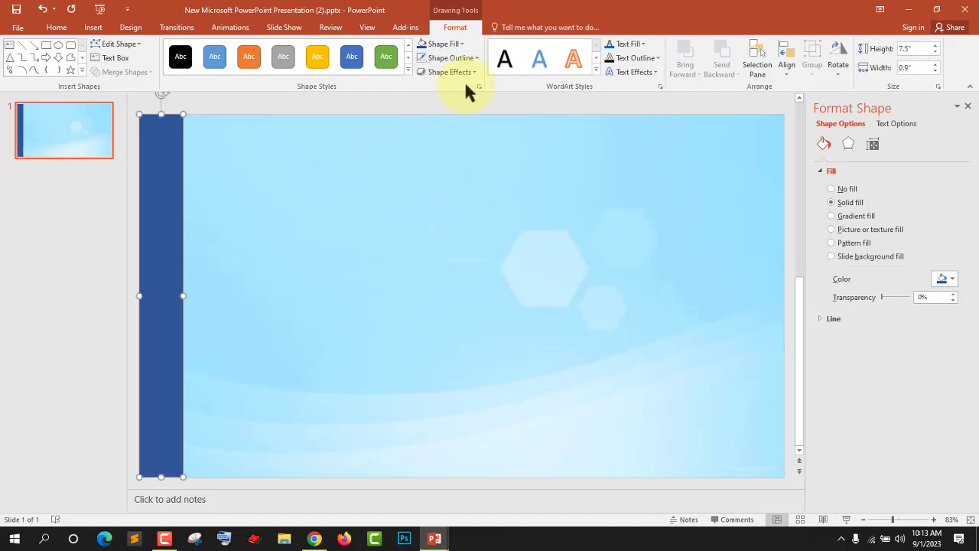
click(280, 260)
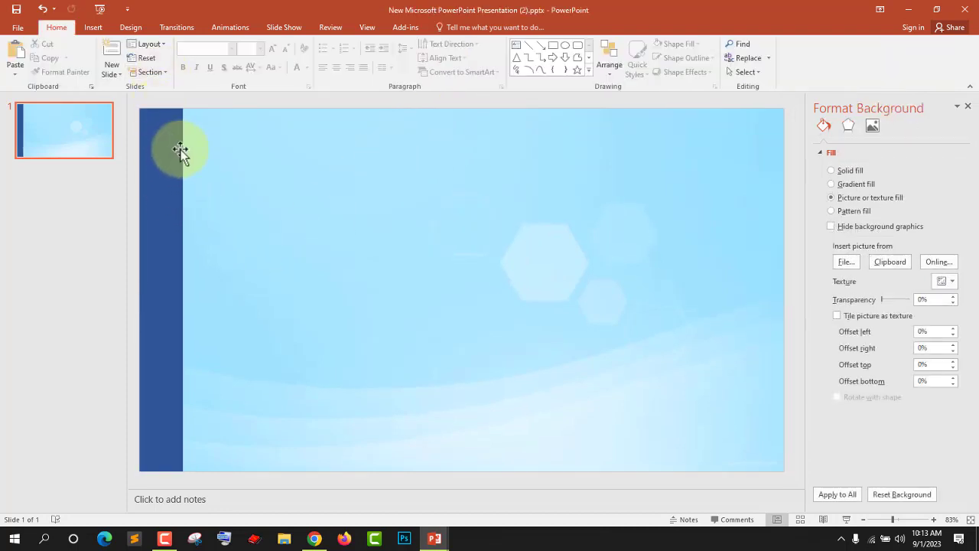
Step: Draw a small rounded rectangle near the top of the left bar
click(140, 30)
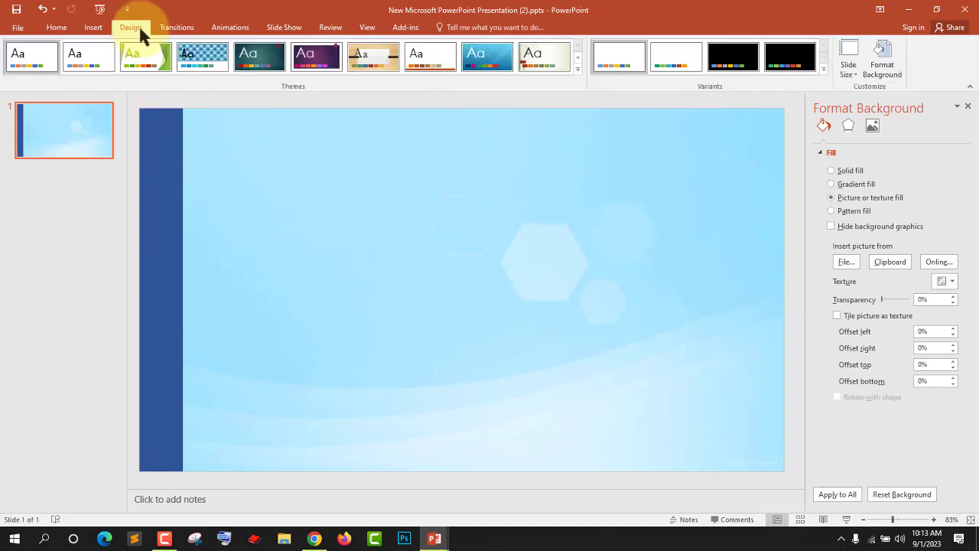
click(94, 28)
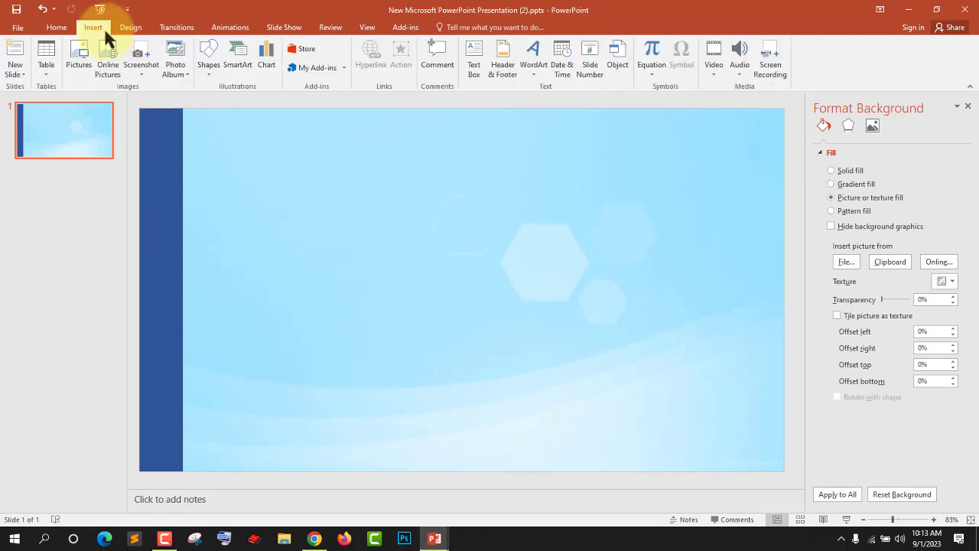
click(211, 69)
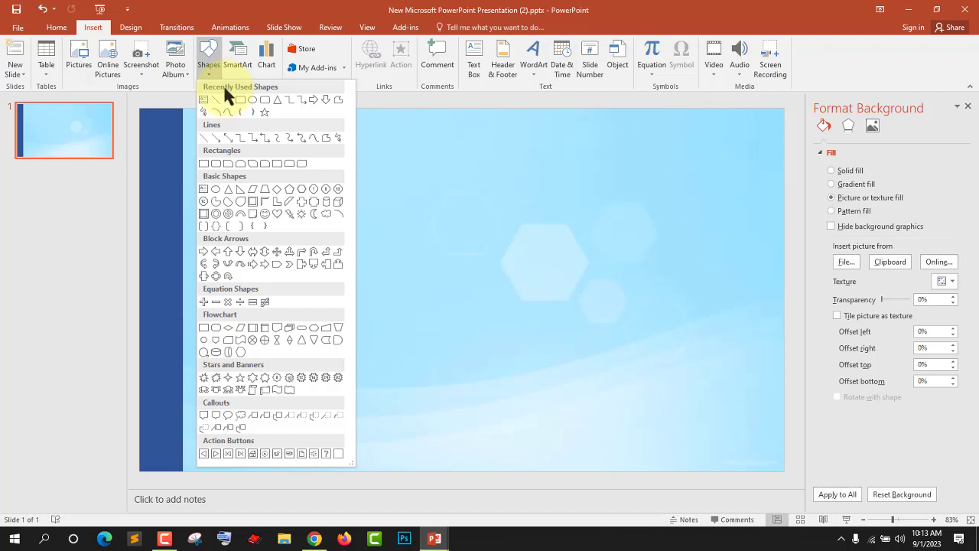
click(265, 101)
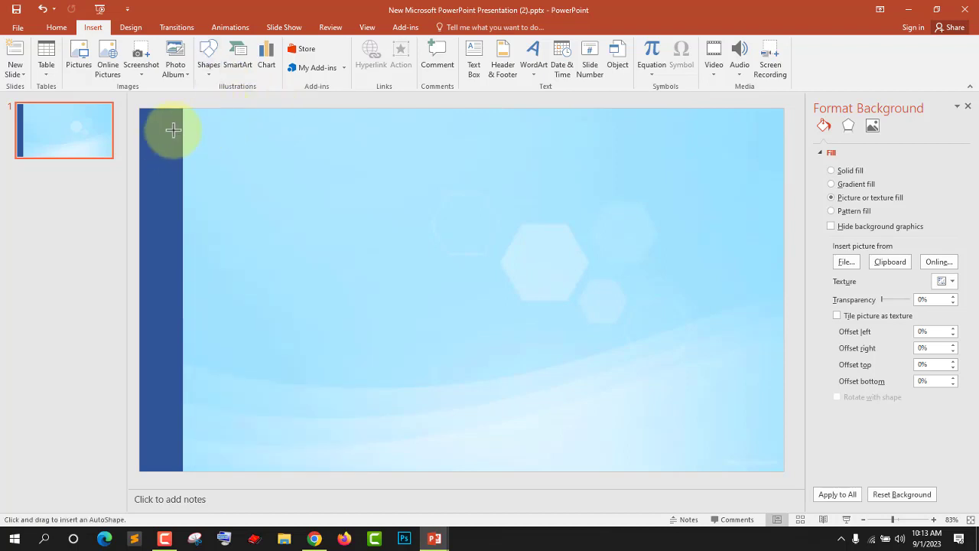
drag(173, 131, 232, 175)
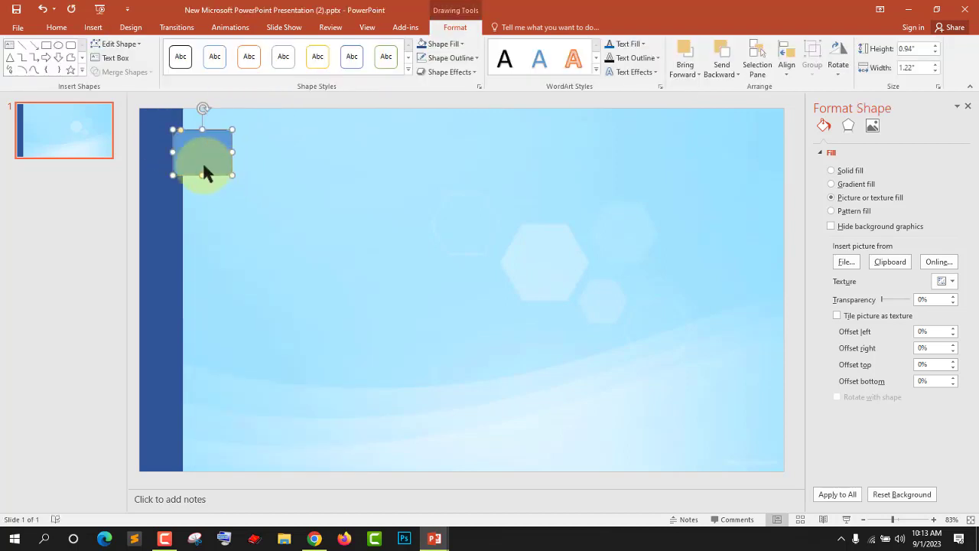
Step: Make the rounded tab dark blue with no outline and nudge it left against the bar
click(461, 47)
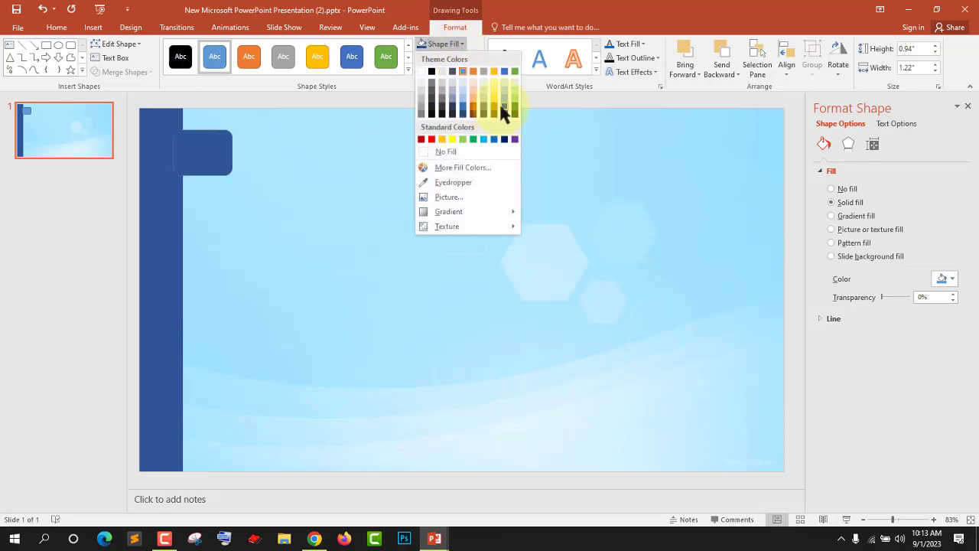
click(503, 111)
click(477, 60)
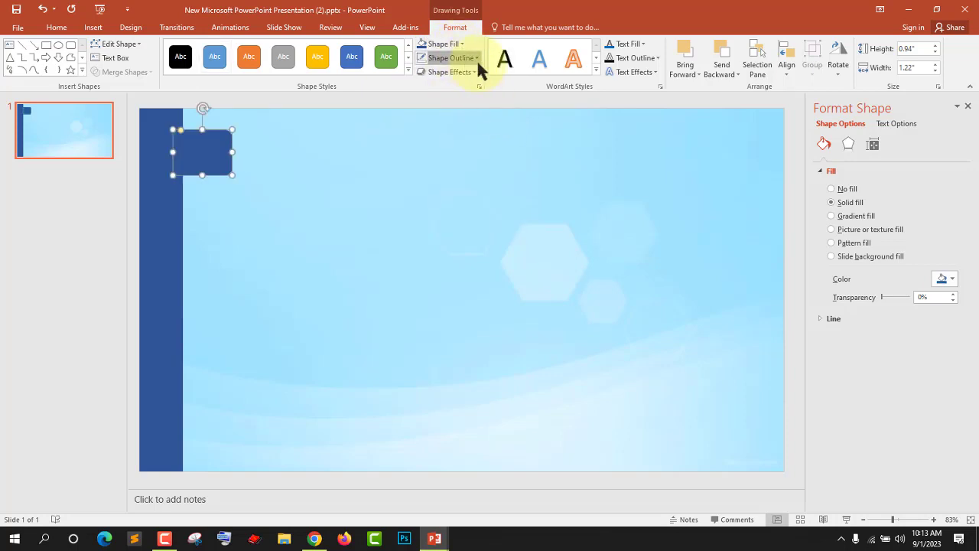
click(464, 167)
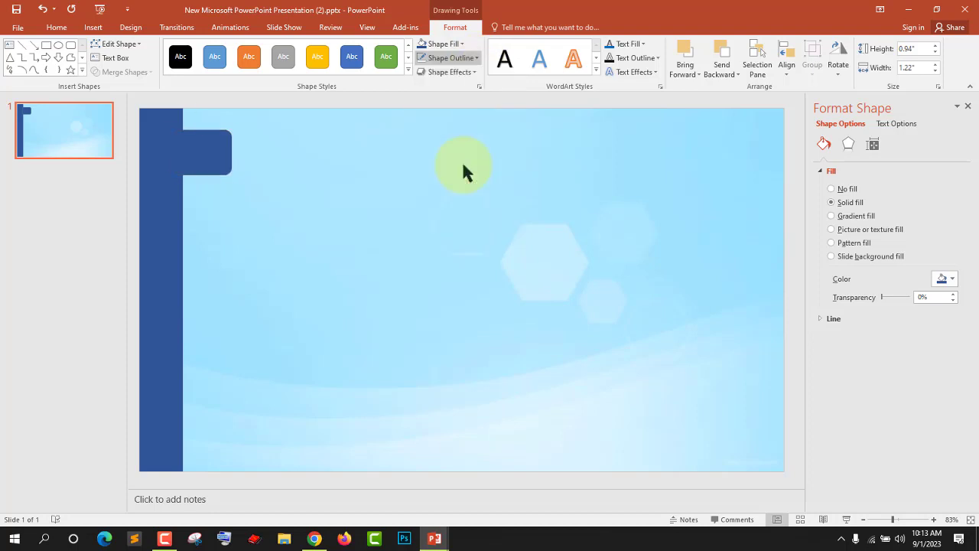
click(352, 180)
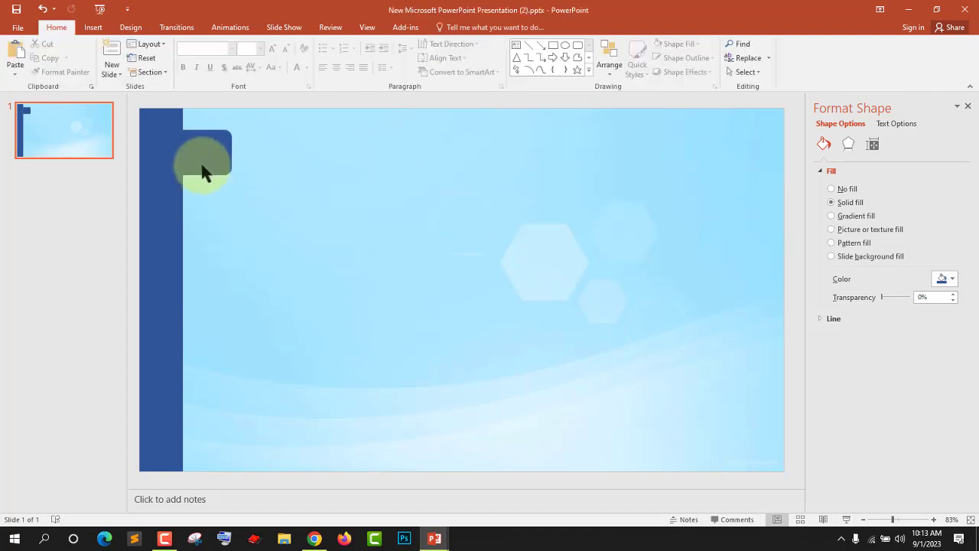
drag(185, 145, 180, 148)
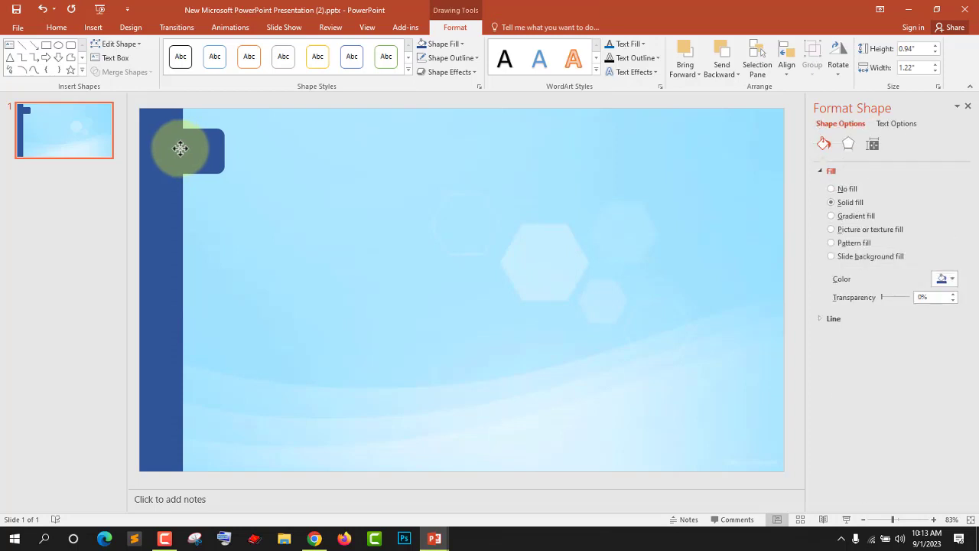
click(212, 183)
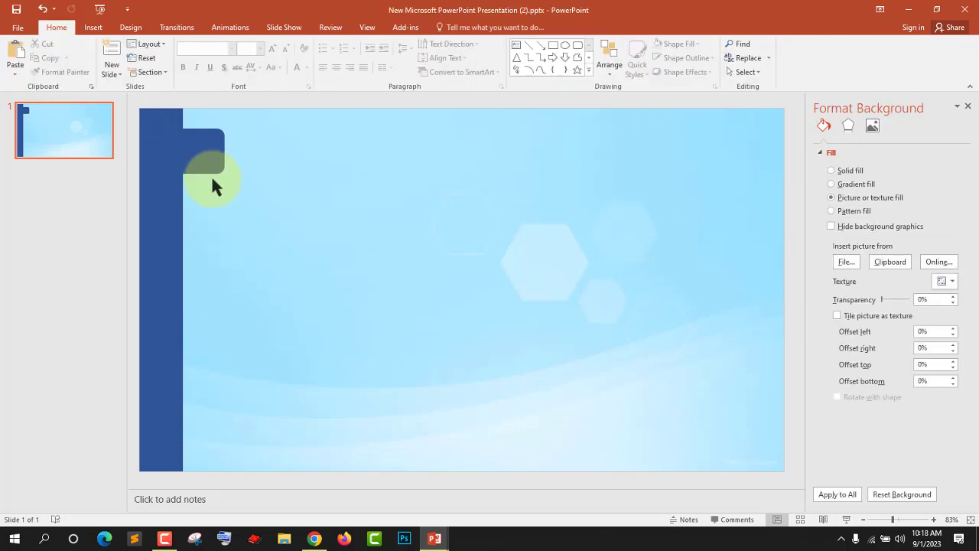
Step: Paste the SALES TARGET title and details (Item: T-Shirt, Product ID, Category: Medium)
right_click(357, 185)
key(Escape)
key(ctrl+v)
drag(334, 147, 385, 154)
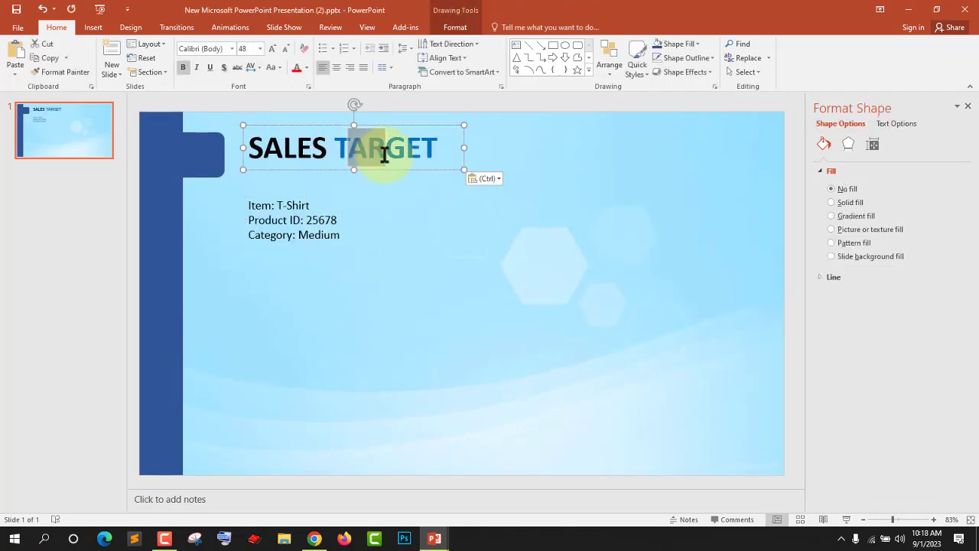
click(488, 257)
click(331, 232)
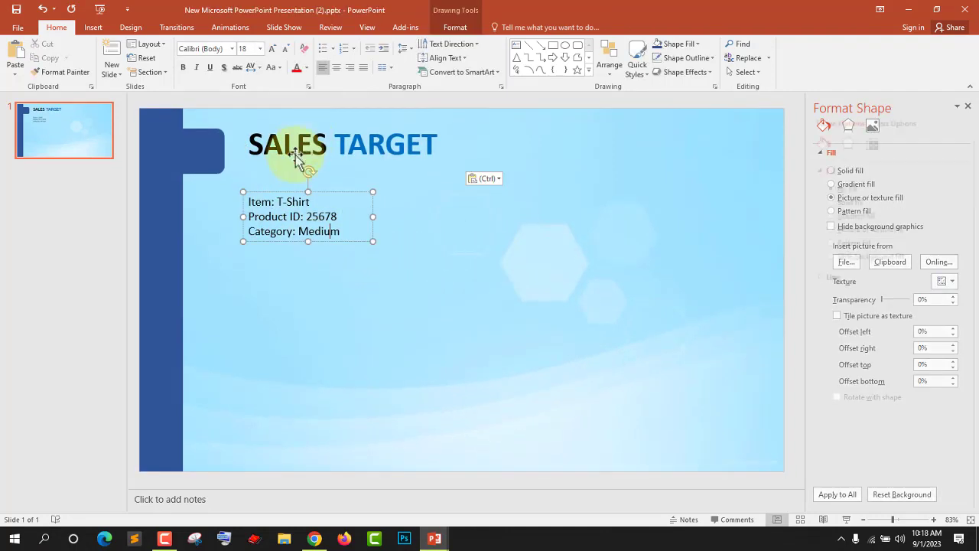
Step: Deselect everything so the slide background fill options show
click(297, 158)
click(525, 264)
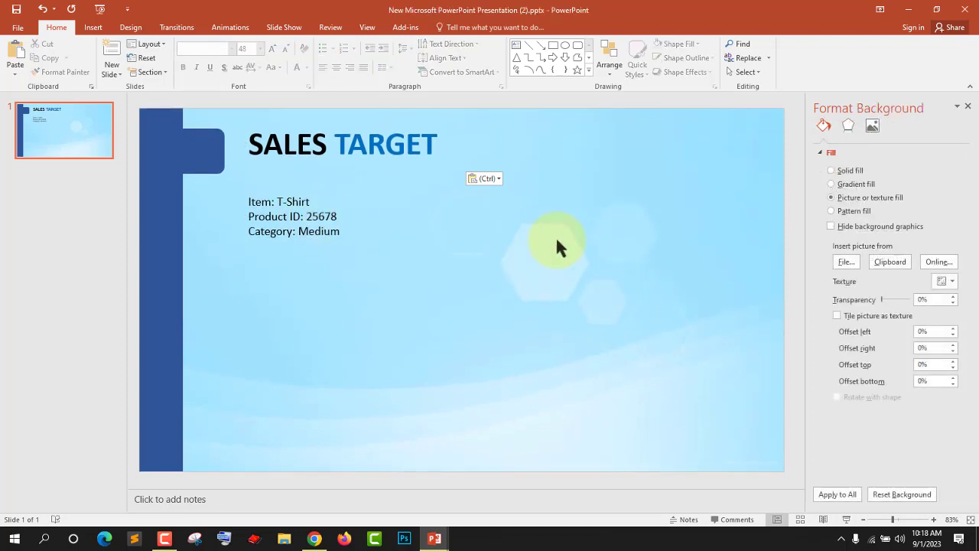
right_click(504, 243)
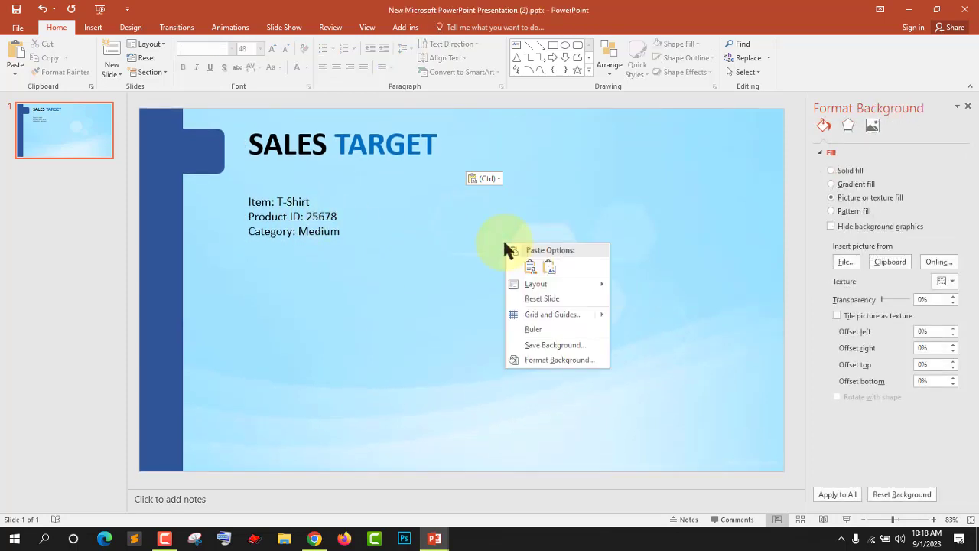
click(375, 187)
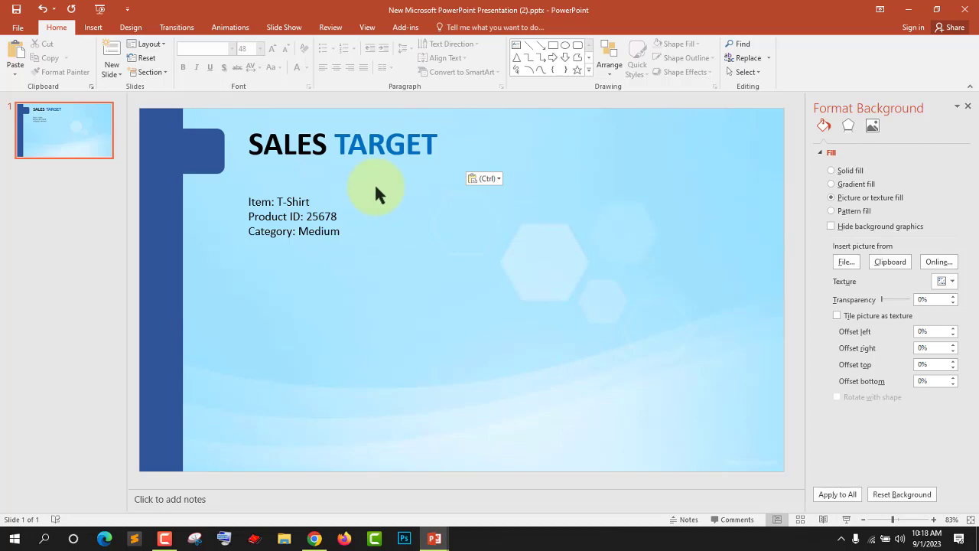
Step: Close the background settings and bring up the insert tools
click(967, 107)
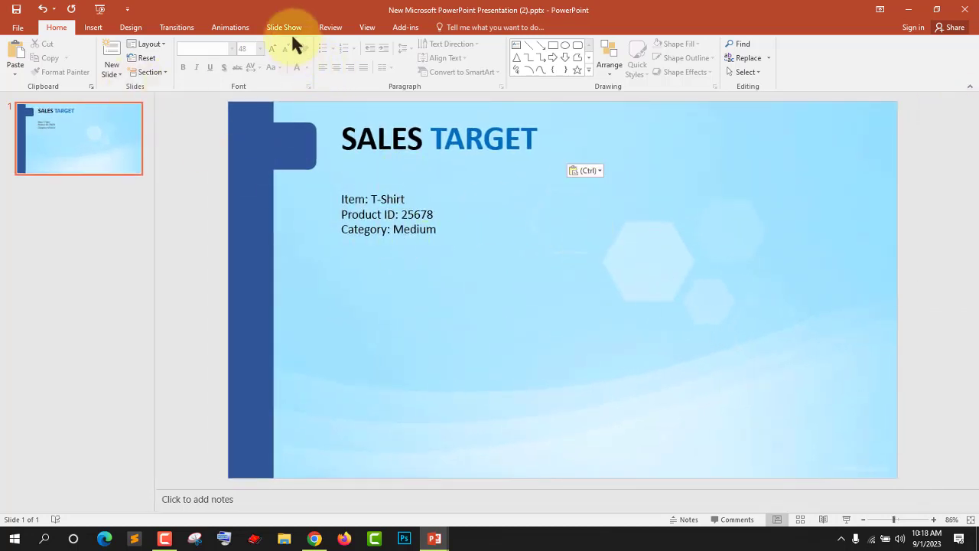
click(93, 29)
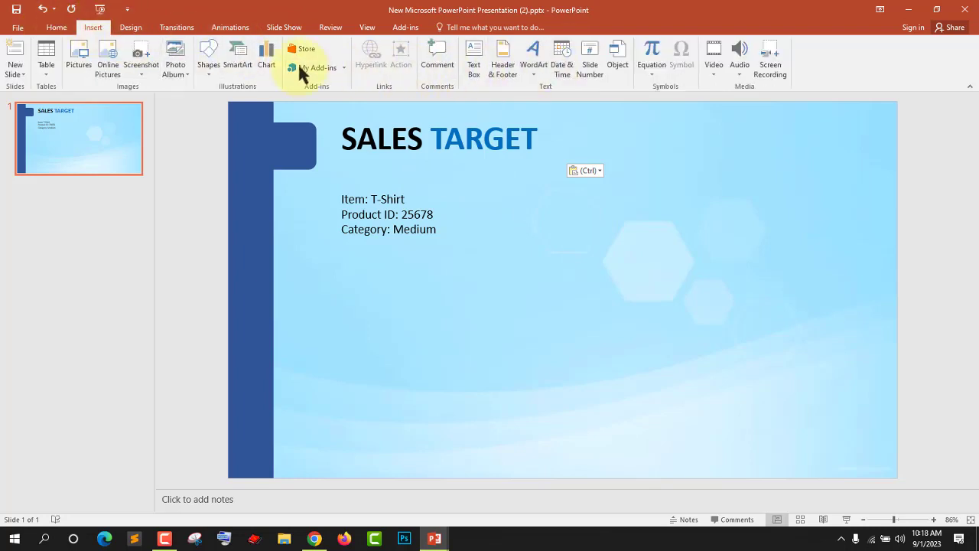
Step: Insert the ffgf.JPG striped polo photo right of the details with a soft-edge picture style
click(90, 64)
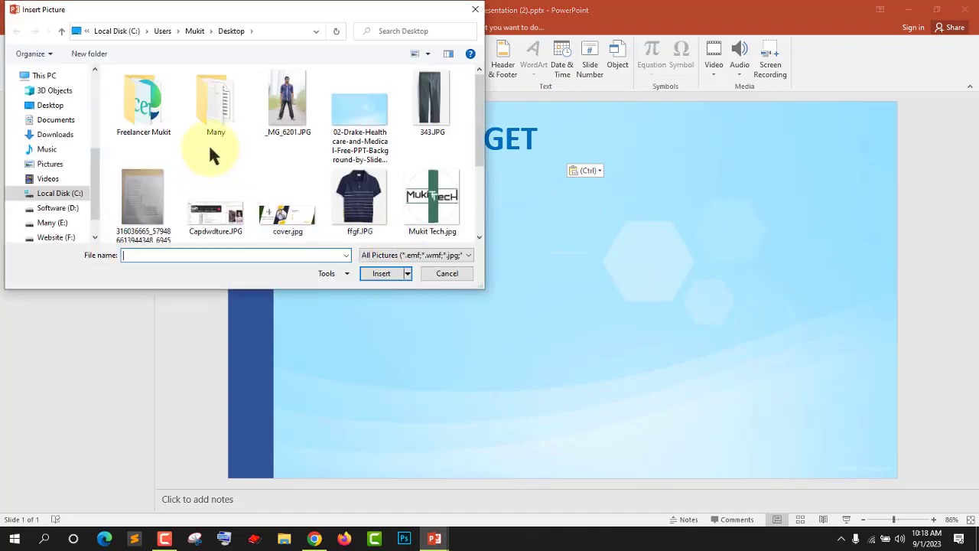
scroll(367, 182, down, 1)
click(348, 183)
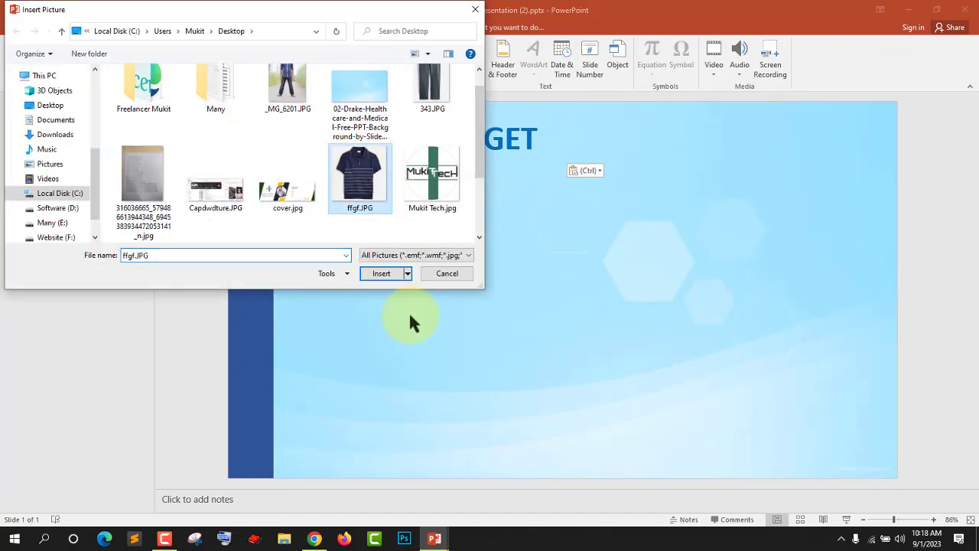
click(380, 273)
drag(565, 301, 718, 302)
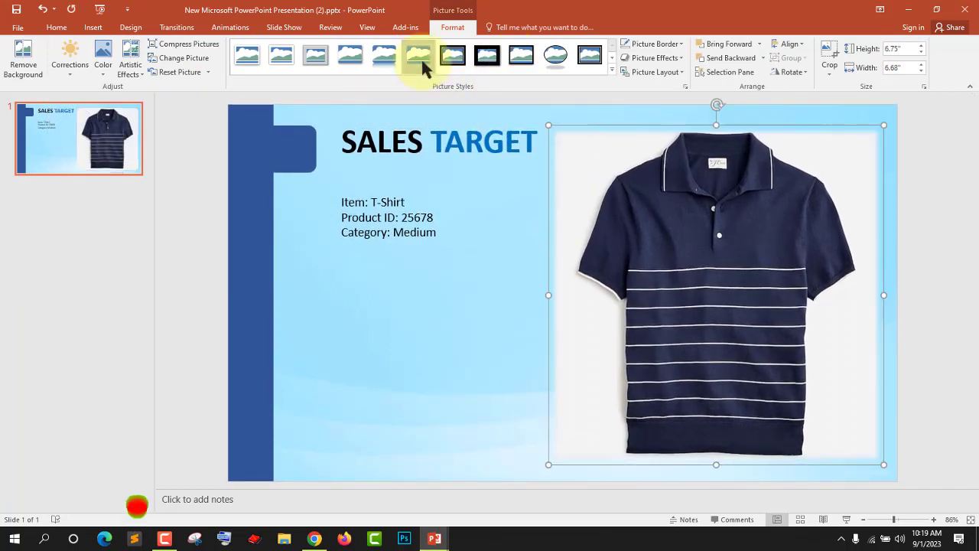
click(421, 60)
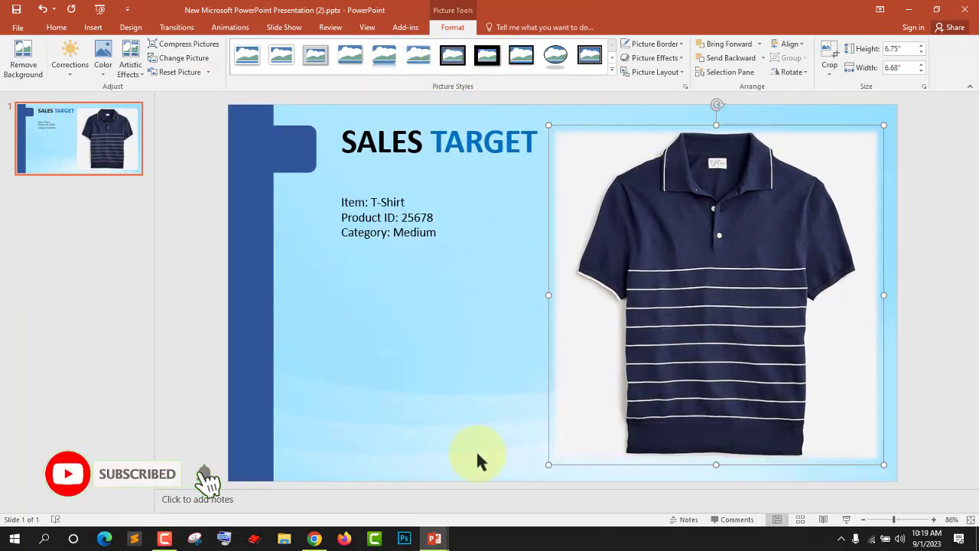
Step: Duplicate the finished T-shirt slide 1 to create slide 2
click(937, 205)
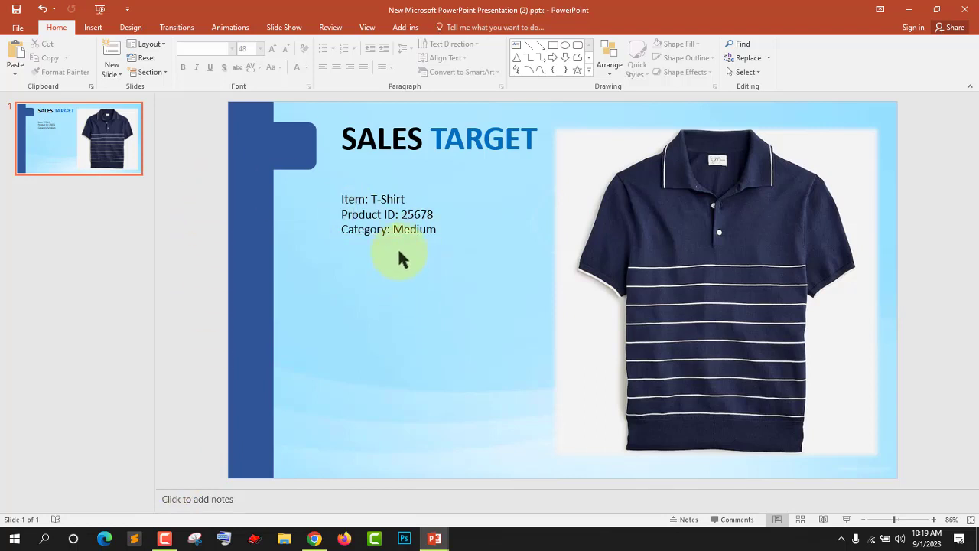
right_click(262, 155)
click(153, 178)
right_click(38, 133)
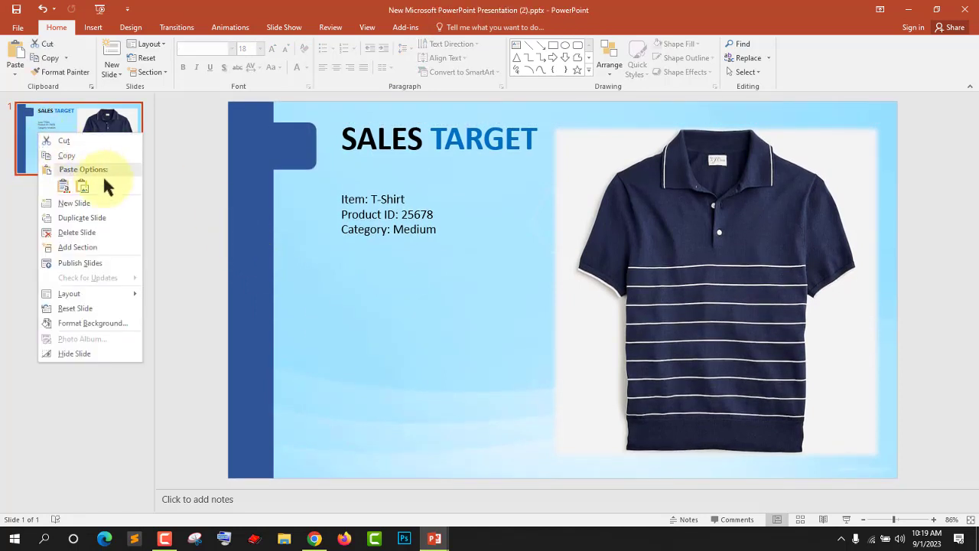
click(87, 219)
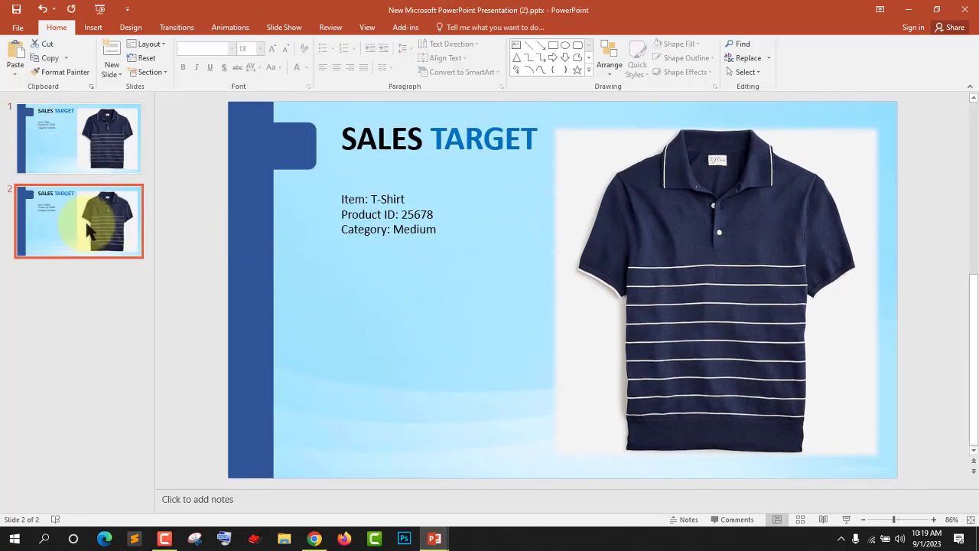
Step: Delete the T-shirt photo and item details text box from slide 1
click(90, 157)
click(690, 219)
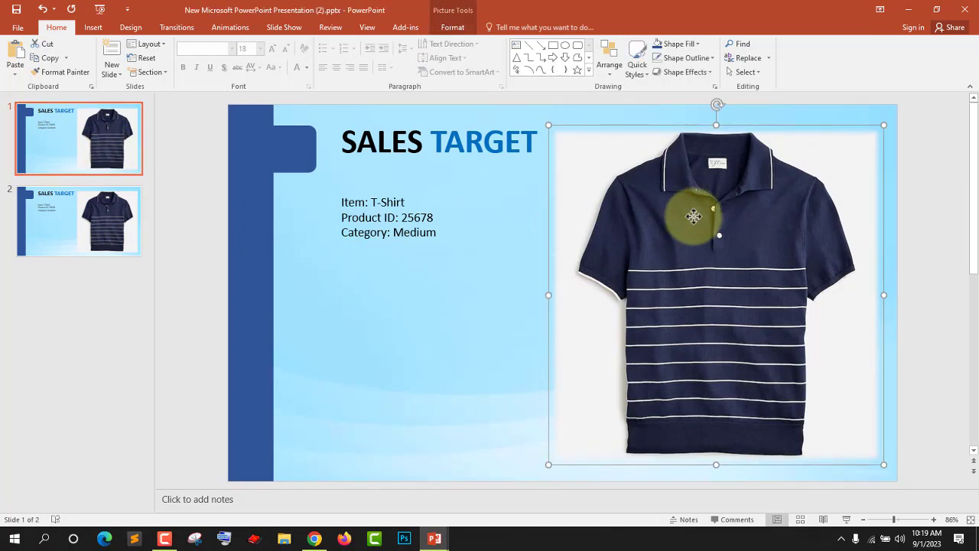
key(Delete)
click(441, 235)
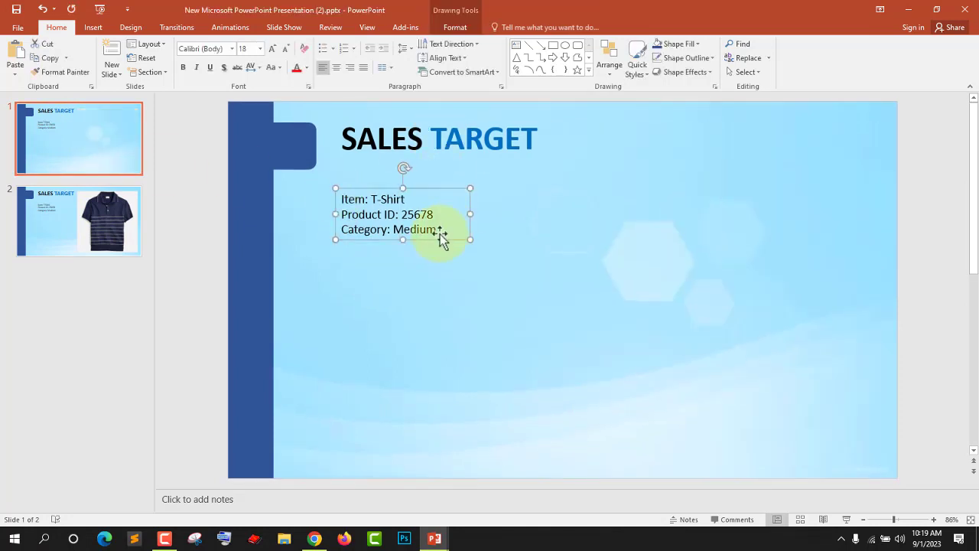
key(Delete)
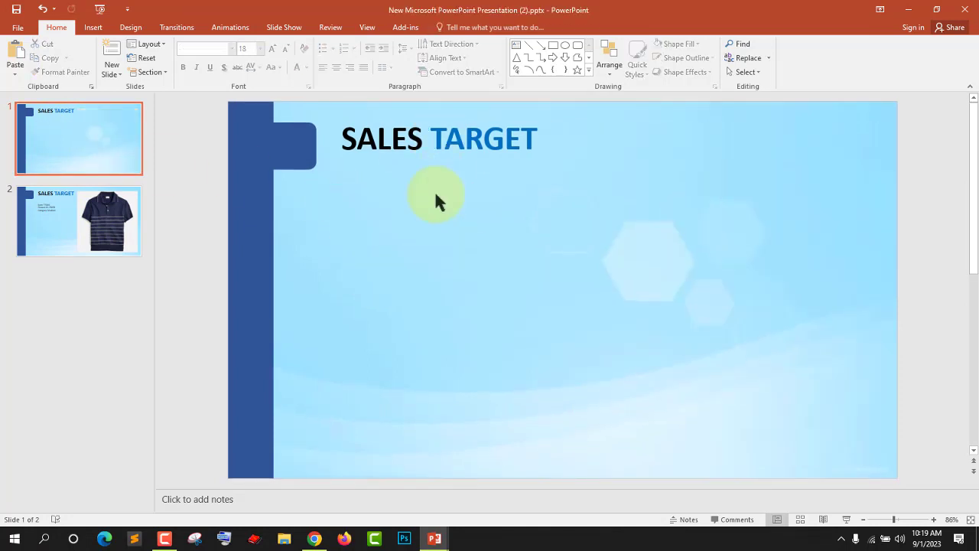
Step: Move the SALES TARGET title to the centre of slide 1
click(484, 142)
click(591, 227)
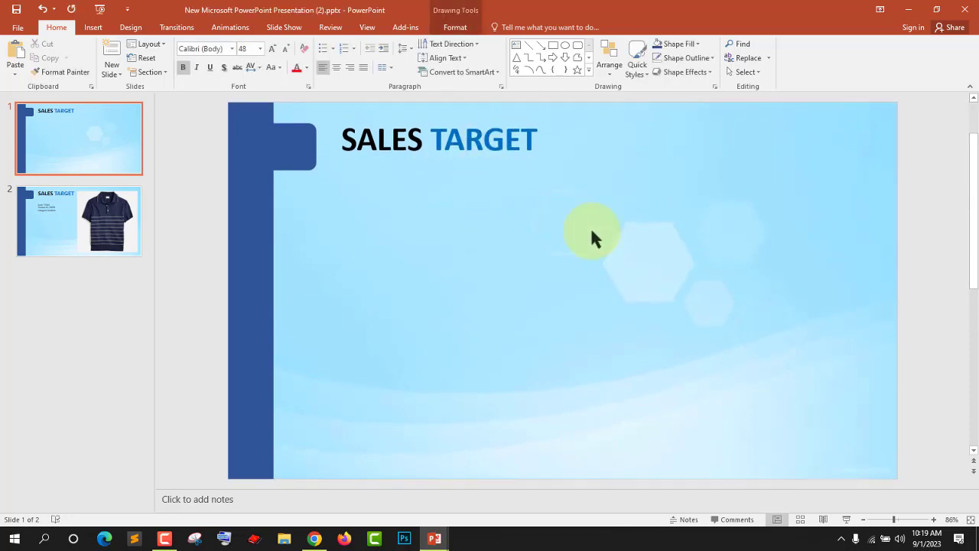
click(482, 142)
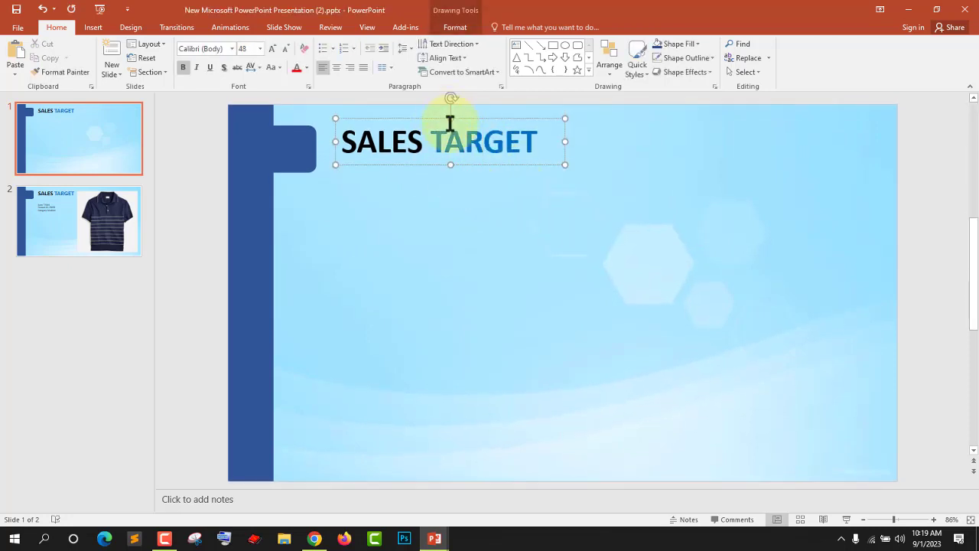
click(798, 195)
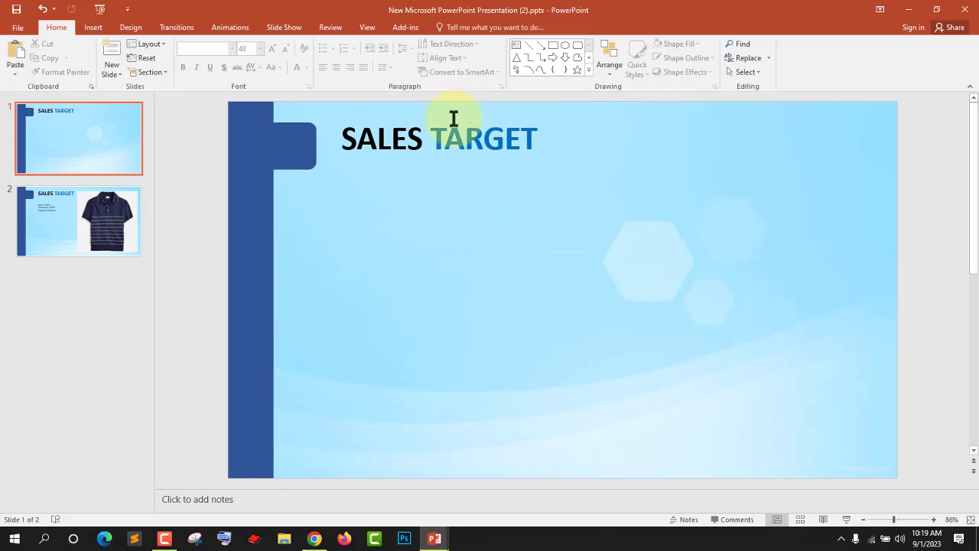
click(513, 155)
drag(513, 155, 646, 271)
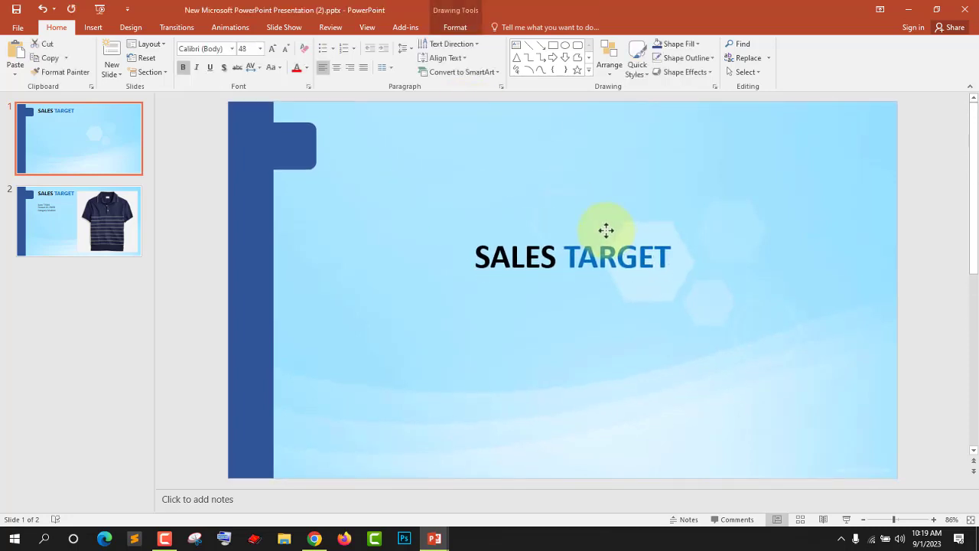
Step: Add a WELCOME line above SALES TARGET in the centred title
click(573, 255)
double_click(549, 258)
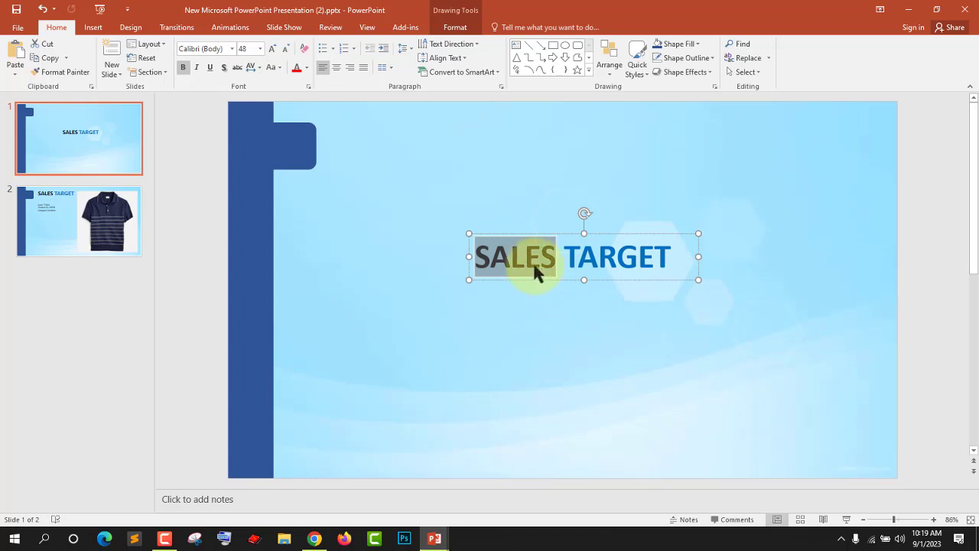
click(506, 260)
click(476, 257)
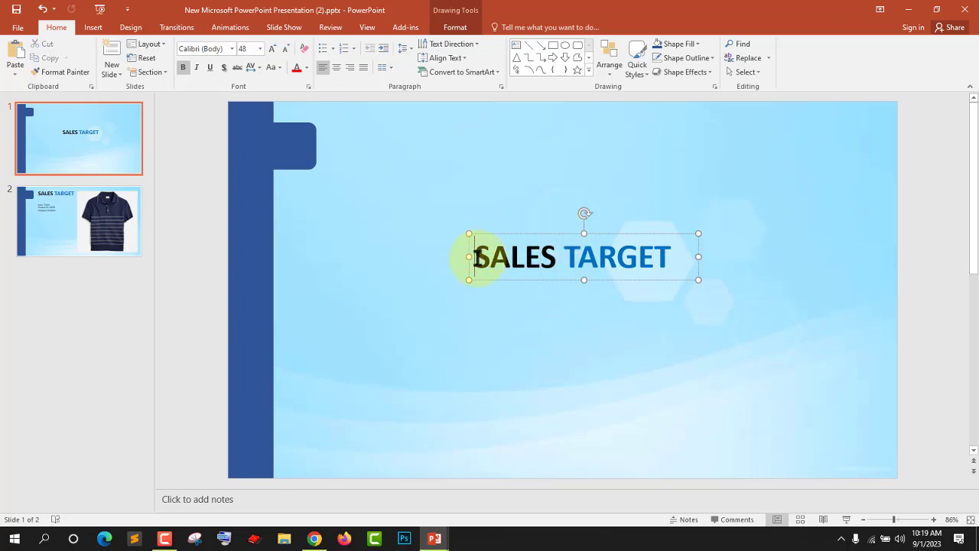
key(Return)
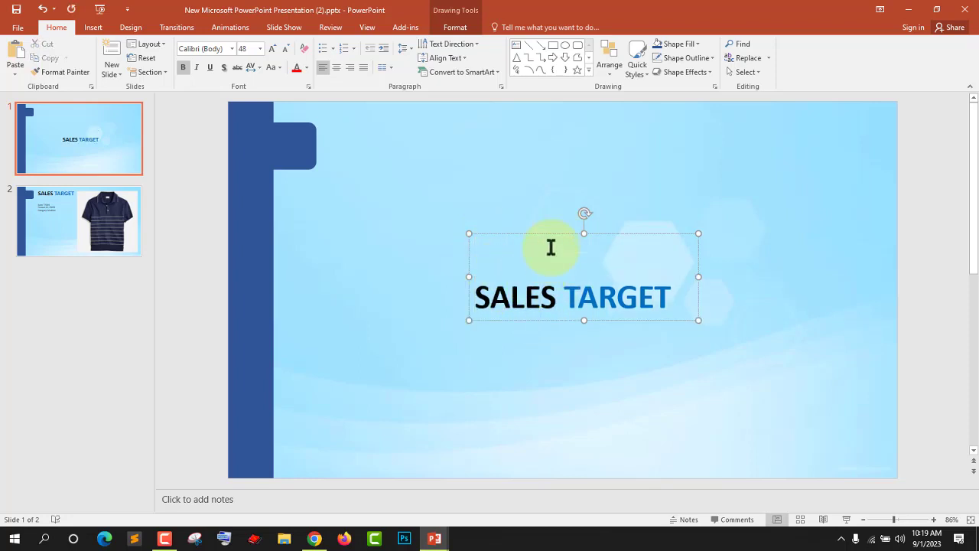
text(WELCOME)
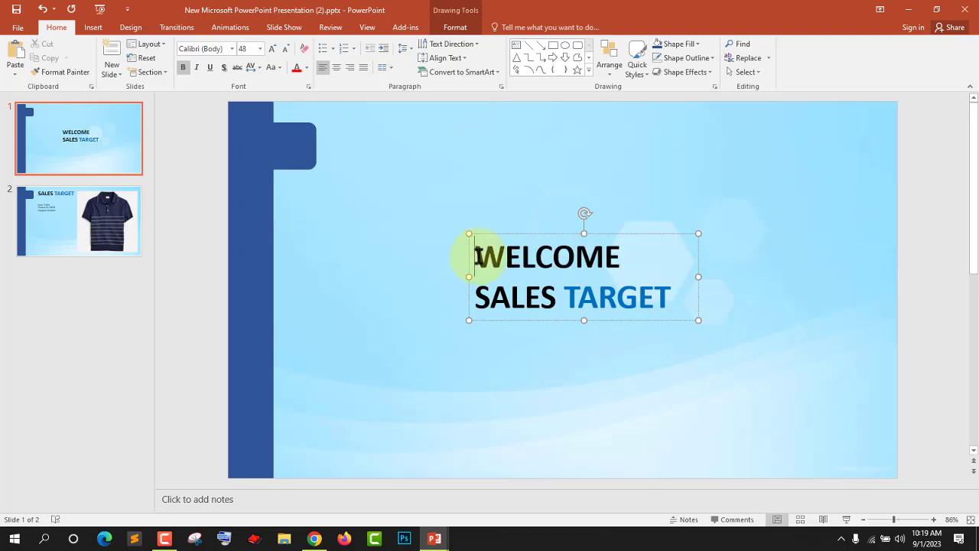
click(475, 257)
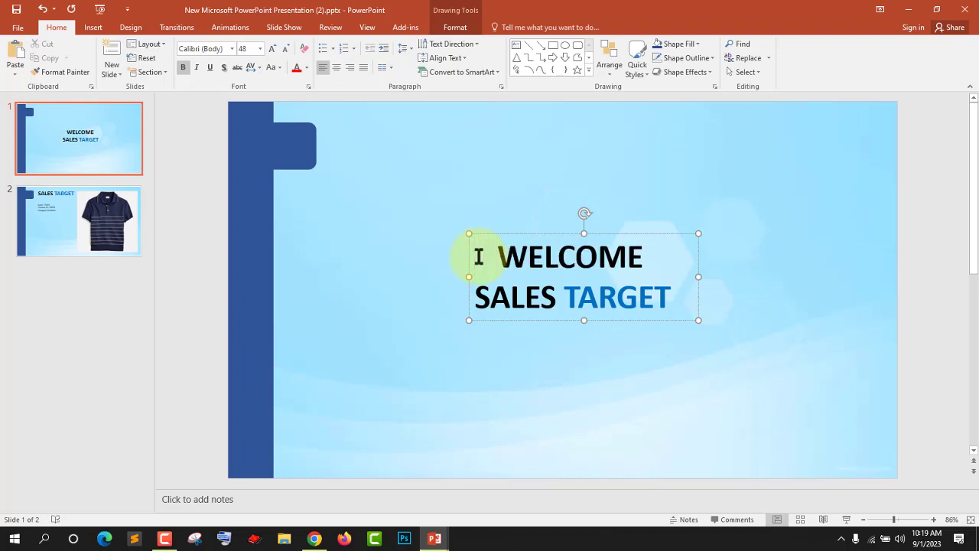
click(93, 211)
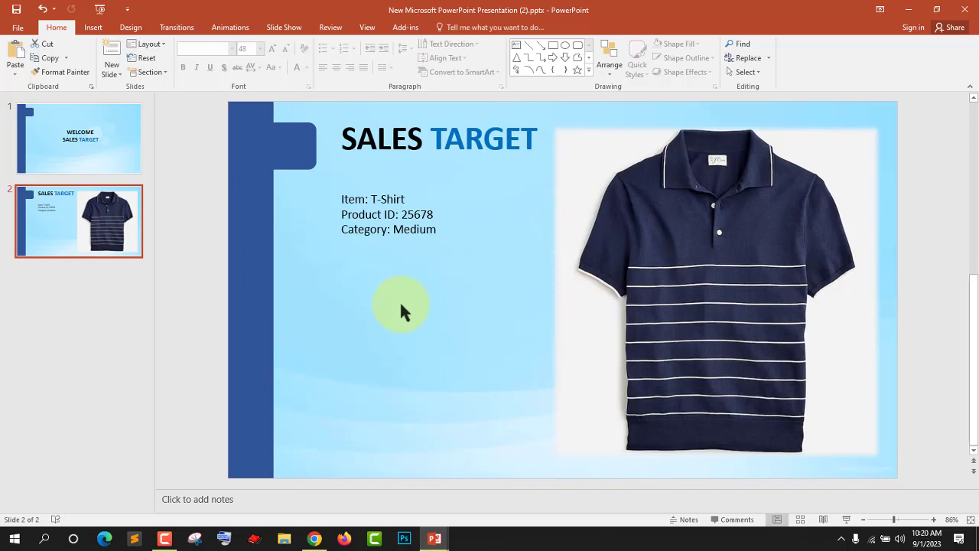
Step: Nudge the T-shirt photo right and draw a thin 3.66 × 0.33 in rounded bar under the details
drag(688, 323, 703, 324)
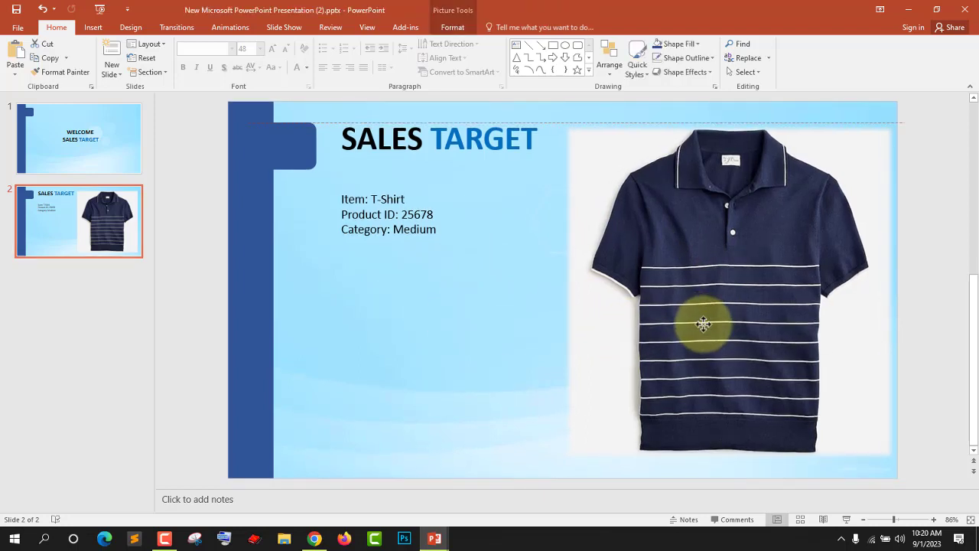
drag(703, 324, 702, 324)
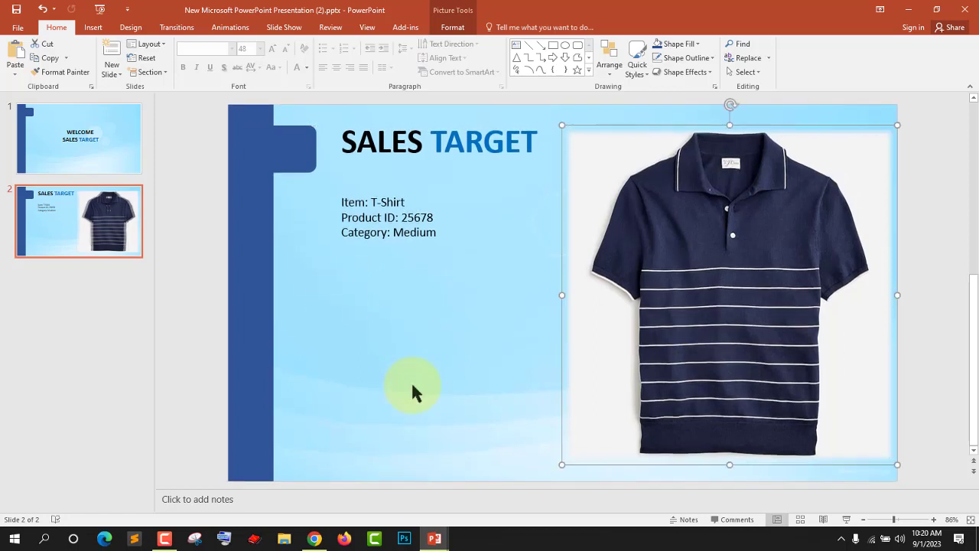
click(93, 28)
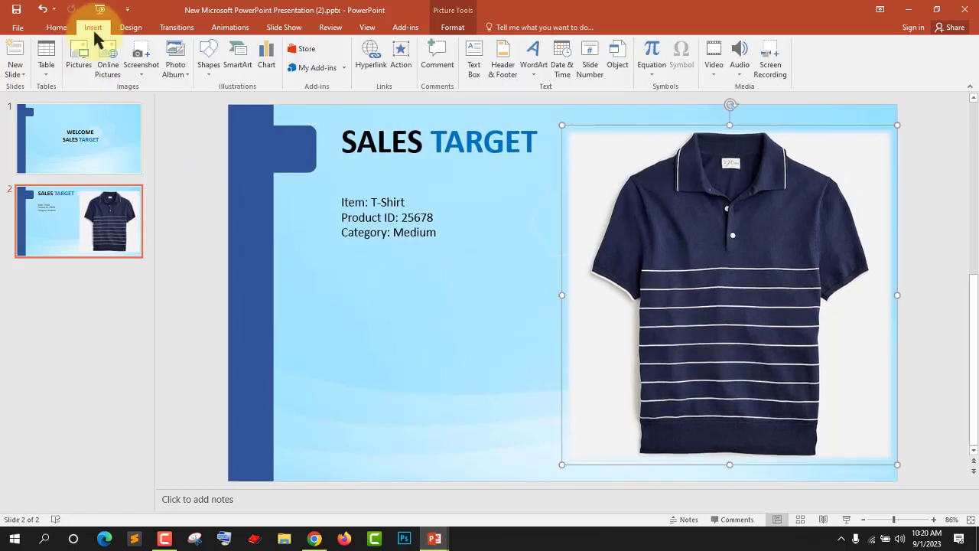
click(208, 65)
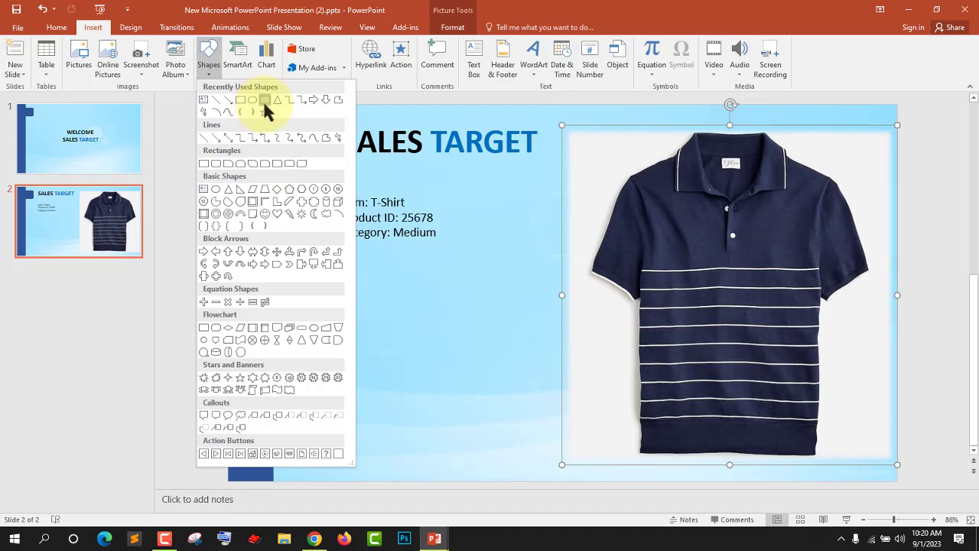
click(263, 99)
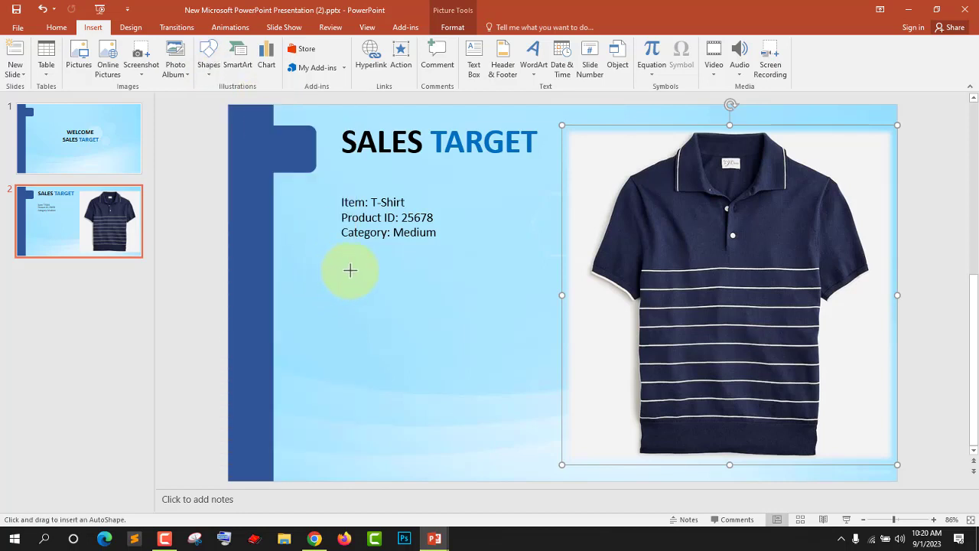
drag(349, 270, 522, 297)
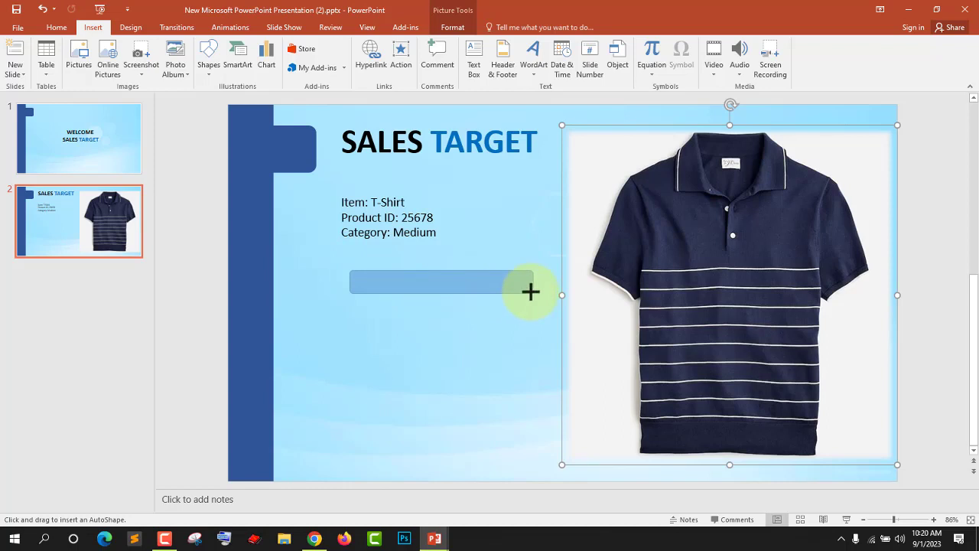
drag(530, 289, 532, 284)
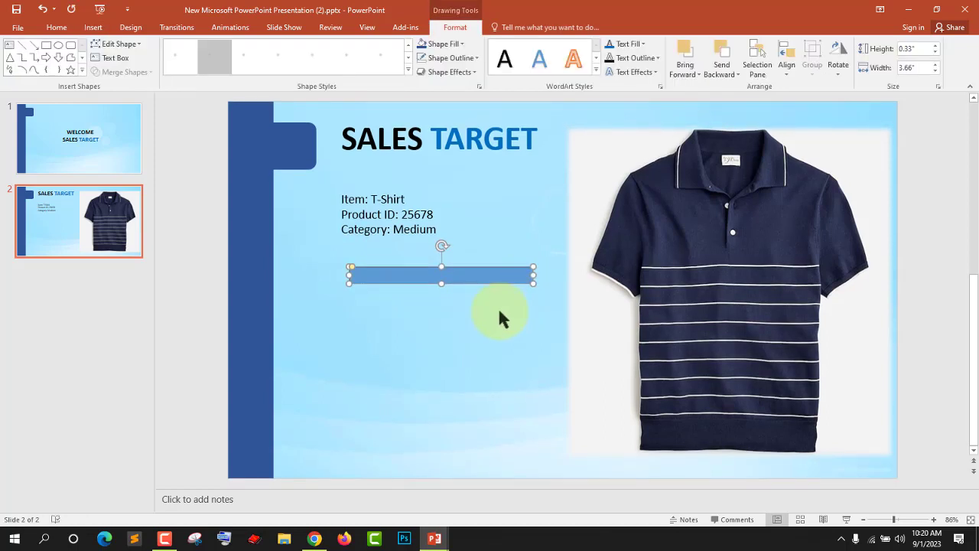
Step: Fill the new bar with light blue and remove its outline
click(460, 44)
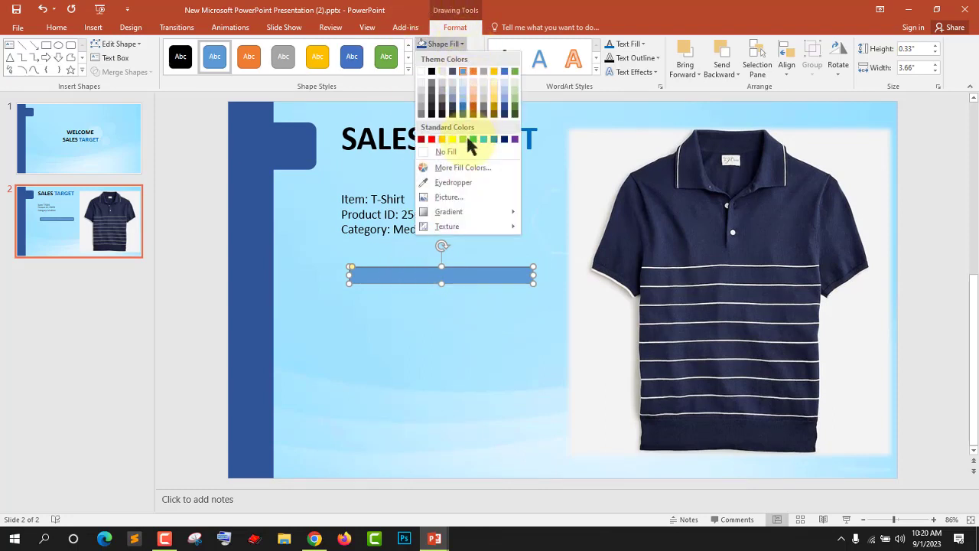
click(505, 97)
click(476, 57)
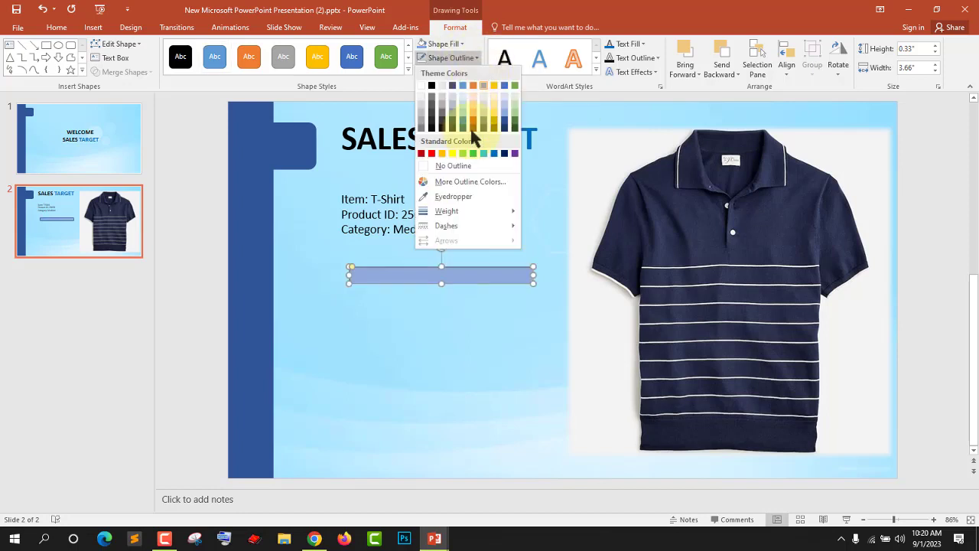
click(455, 166)
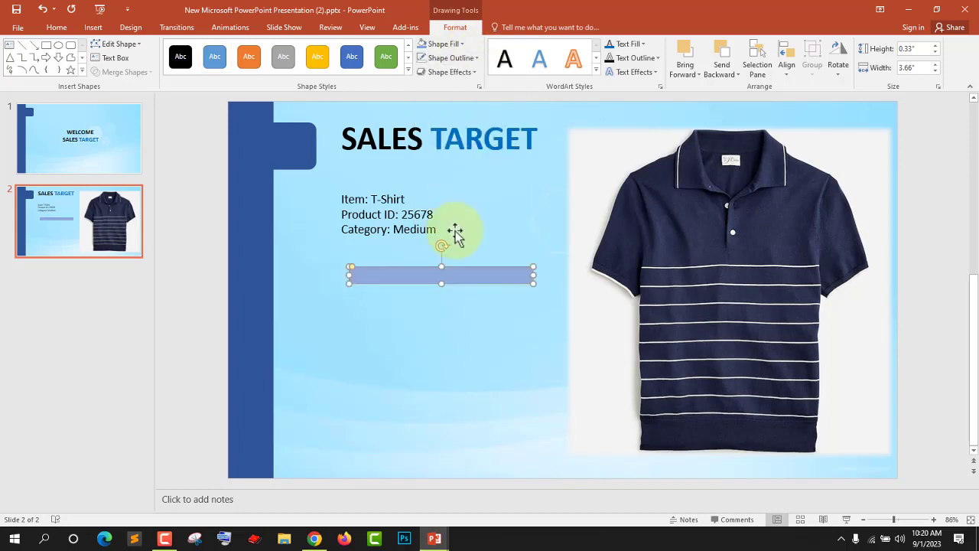
Step: Add the first reflection variation beneath the bar
right_click(459, 273)
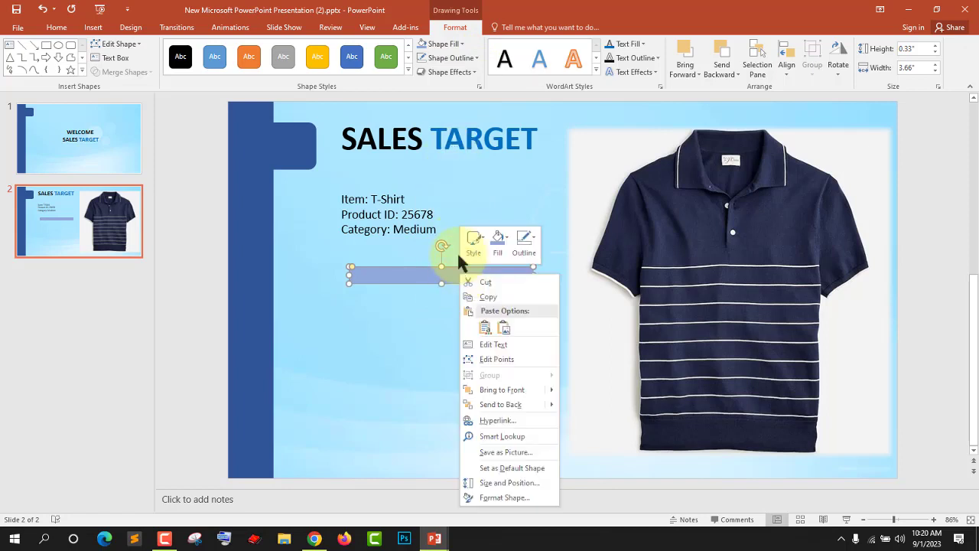
click(460, 69)
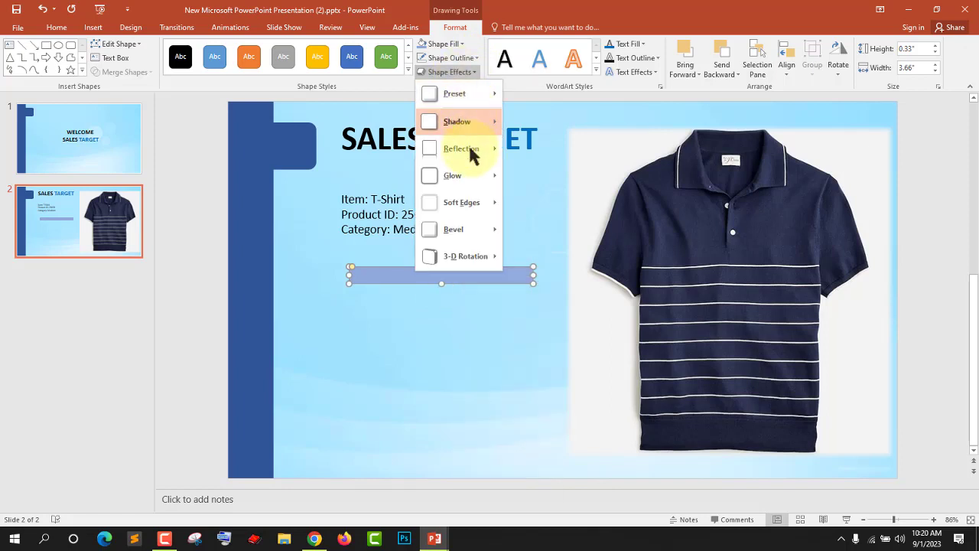
mouse_move(461, 148)
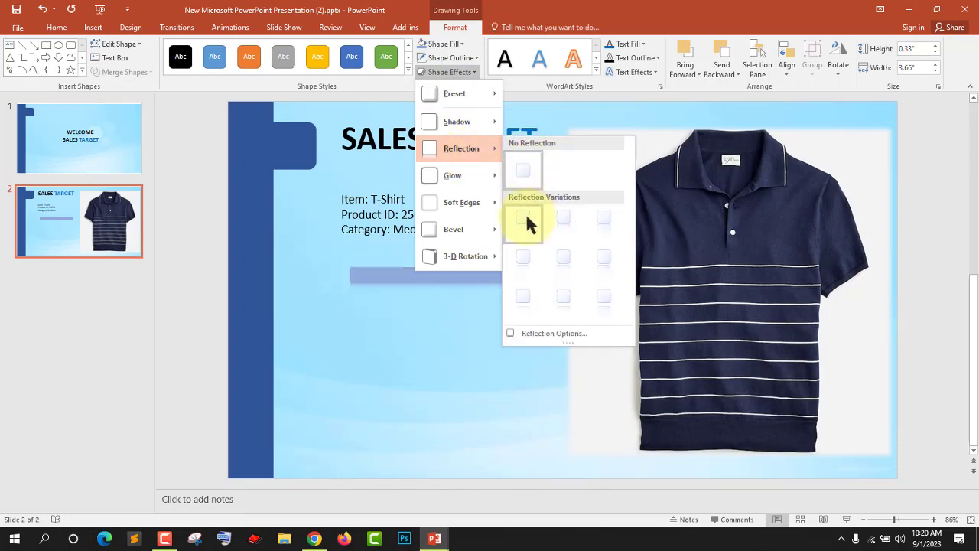
click(526, 217)
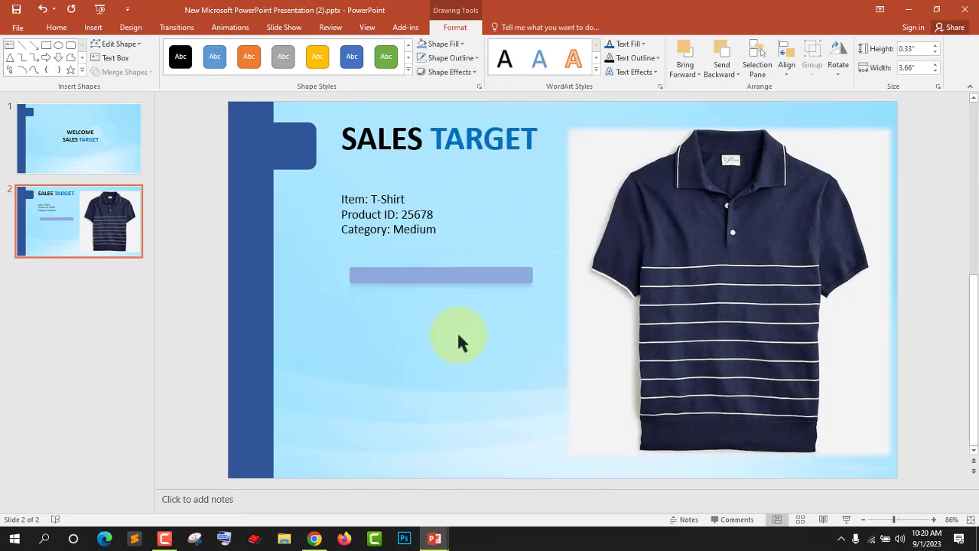
click(457, 341)
click(442, 276)
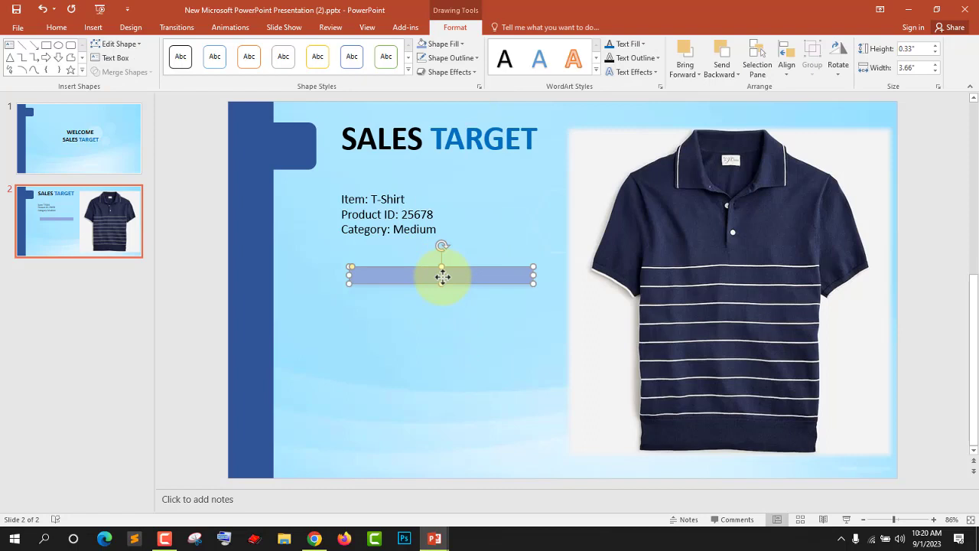
Step: Copy the light blue bar and paste two copies onto the slide
right_click(442, 276)
click(467, 299)
right_click(380, 309)
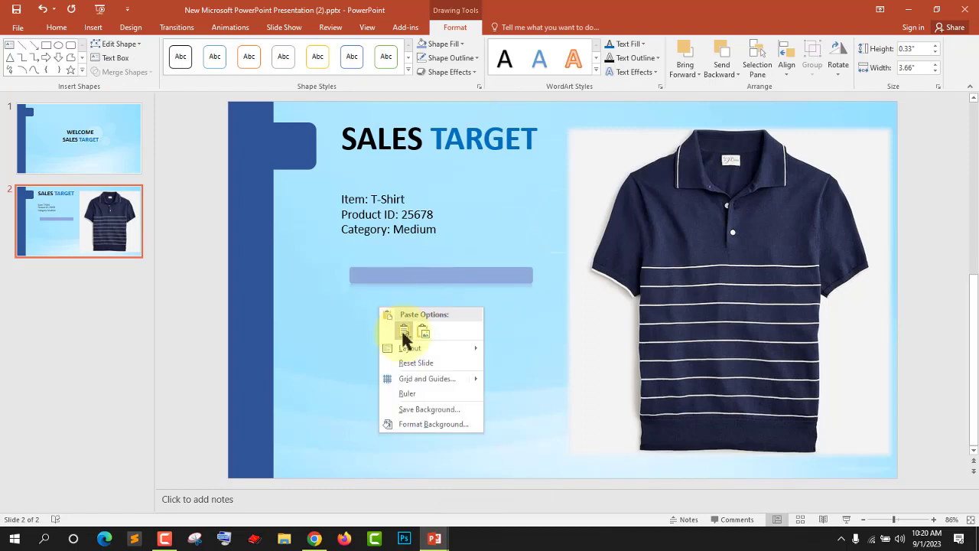
click(405, 335)
right_click(370, 334)
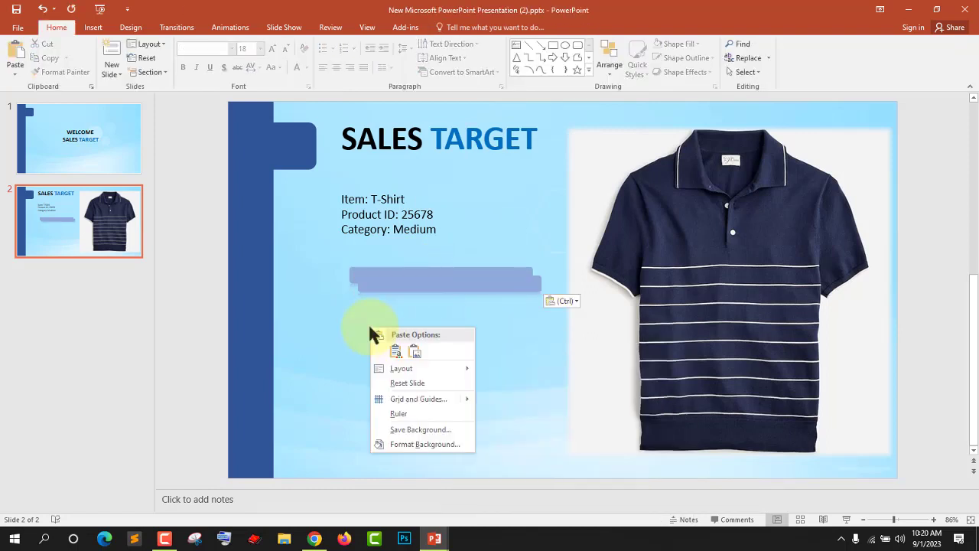
click(396, 351)
Step: Arrange the copies into an evenly spaced stack below the original bar, aligning an extra copy on top
drag(411, 298, 393, 354)
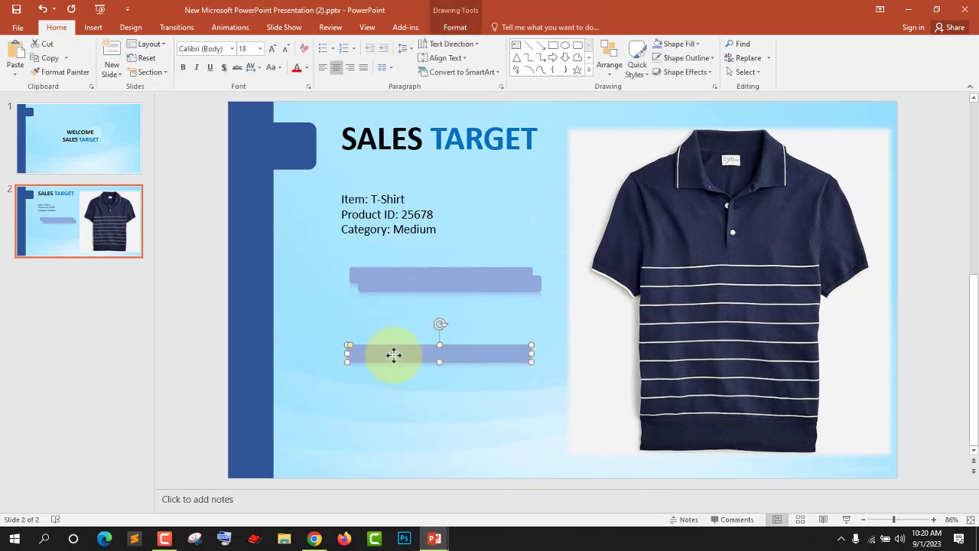
drag(402, 289, 402, 306)
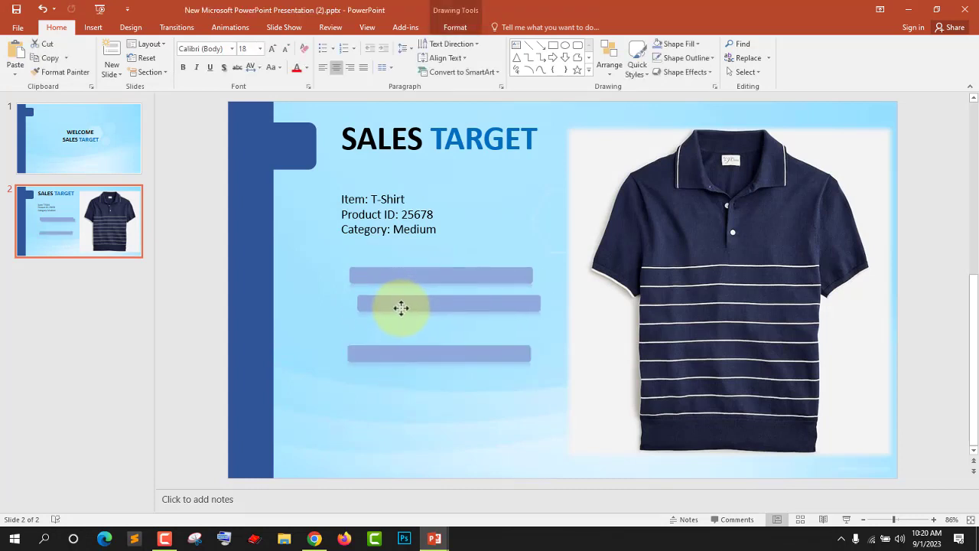
click(396, 307)
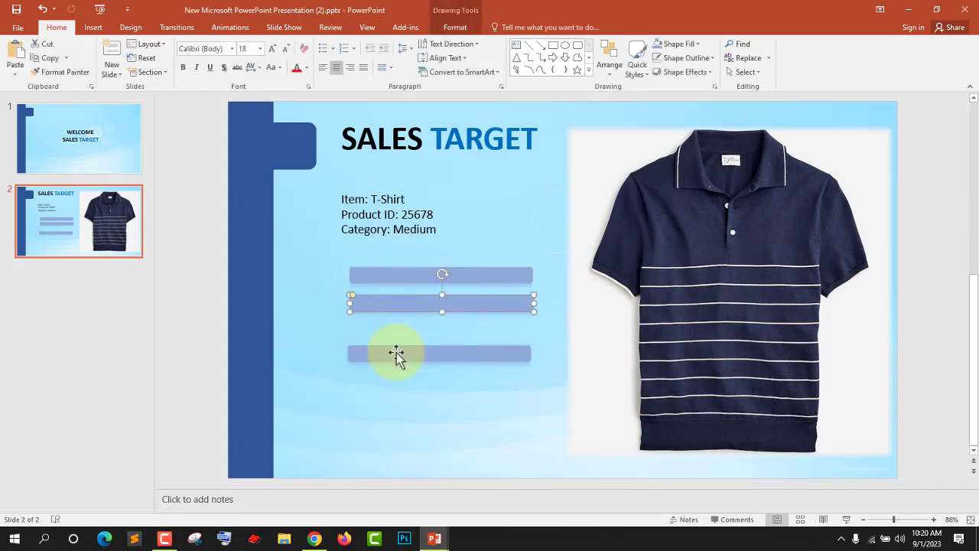
drag(396, 353, 396, 331)
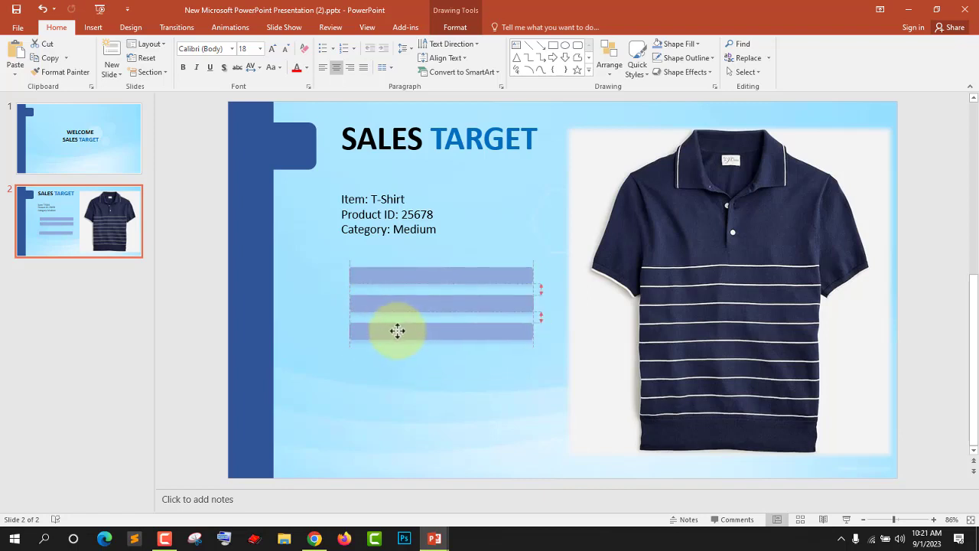
click(421, 278)
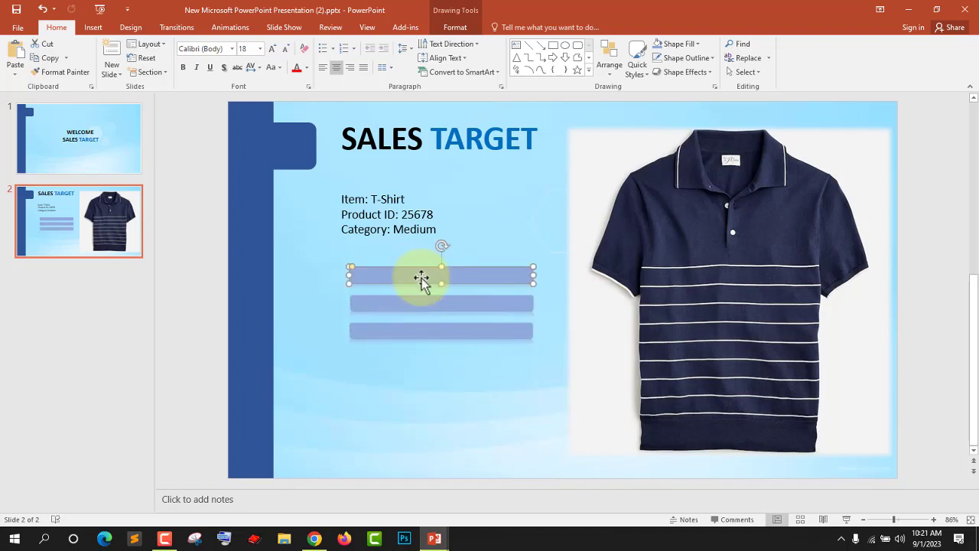
right_click(422, 277)
click(446, 329)
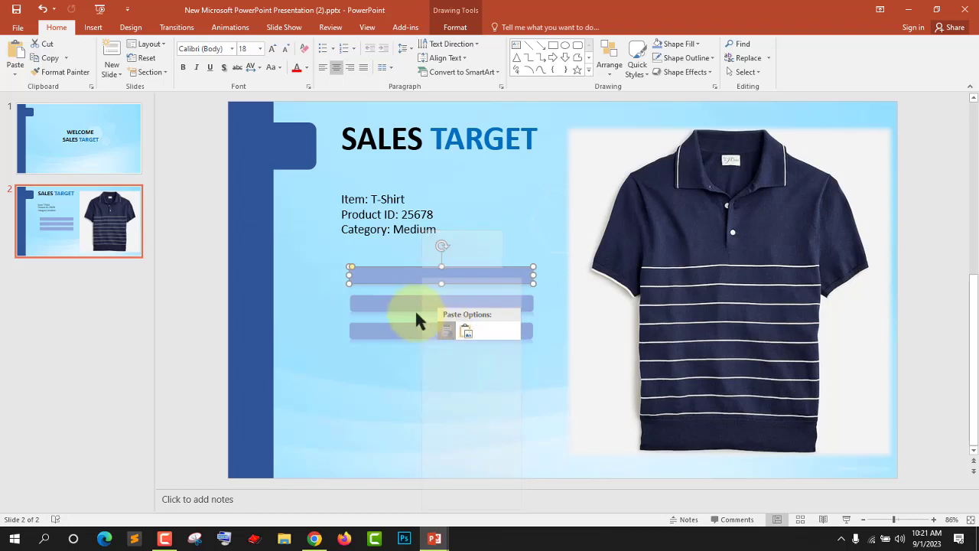
drag(400, 284, 390, 274)
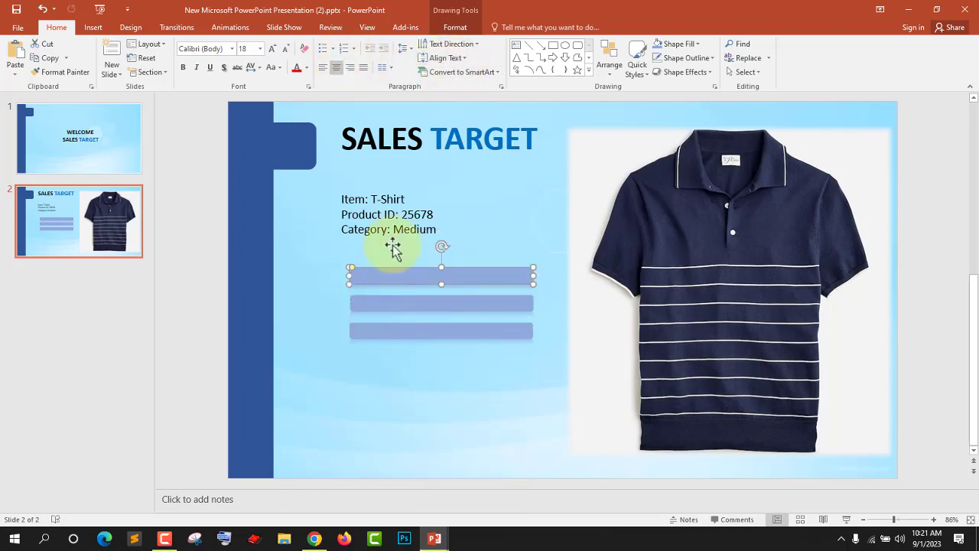
click(129, 28)
click(94, 29)
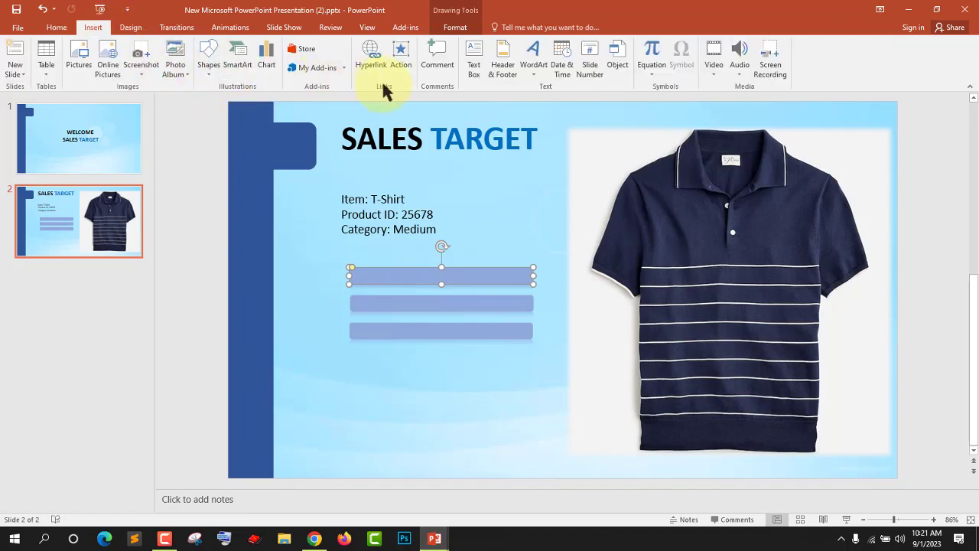
Step: Turn the top bar's copy dark blue and shrink it to a short segment
right_click(404, 274)
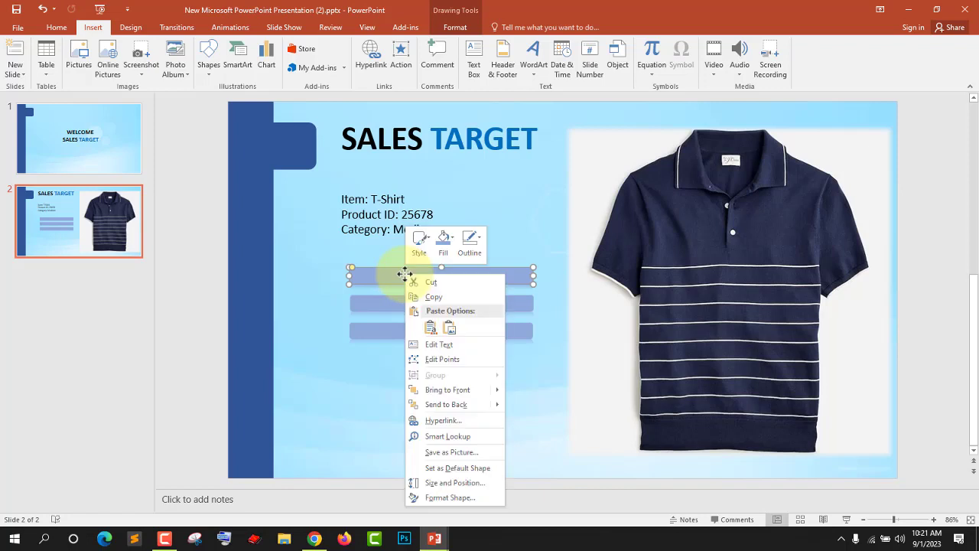
click(454, 243)
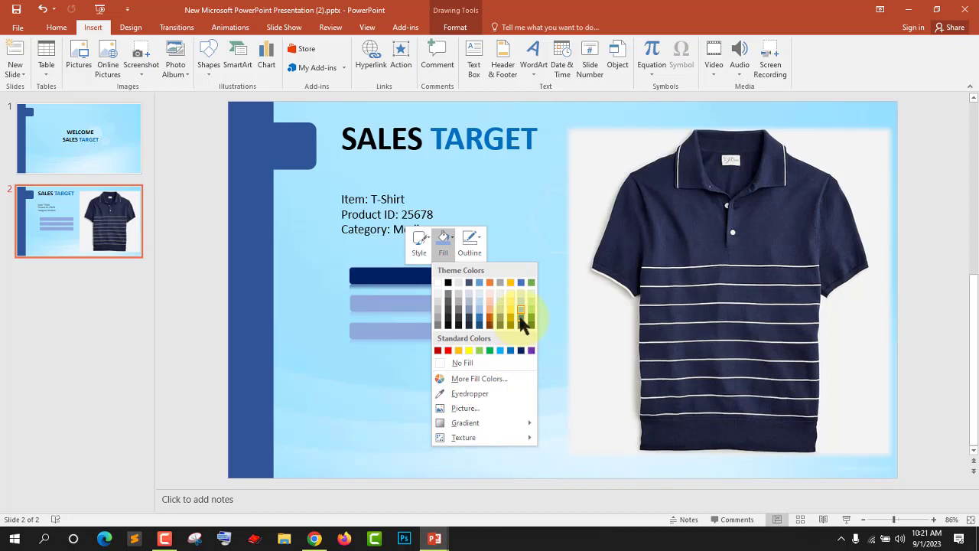
click(479, 317)
drag(532, 277, 391, 283)
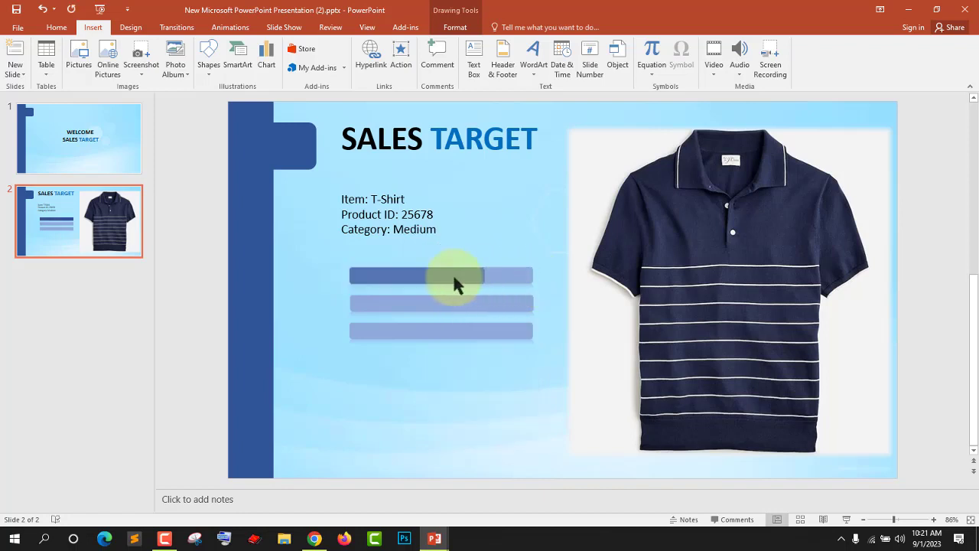
Step: Copy the dark segment onto the start of the middle and bottom bars
click(368, 275)
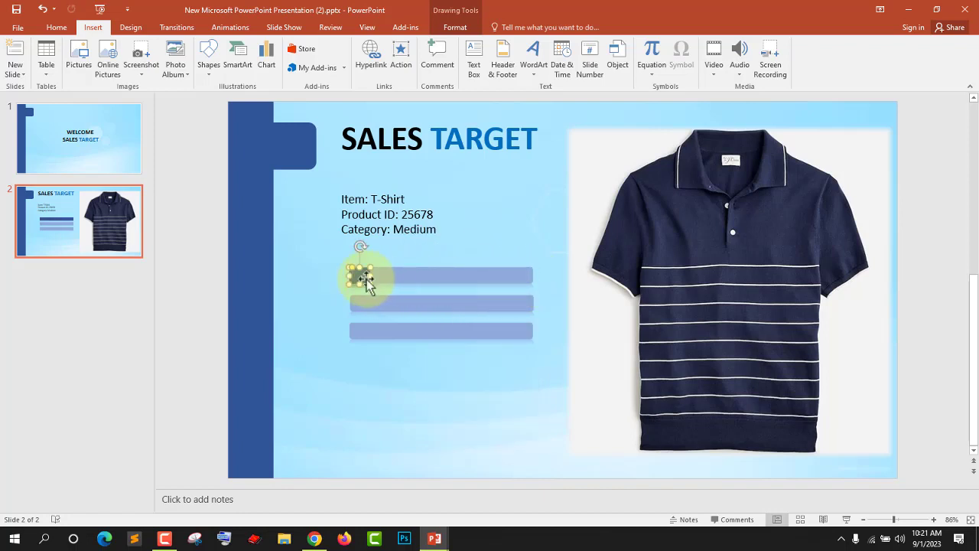
right_click(364, 276)
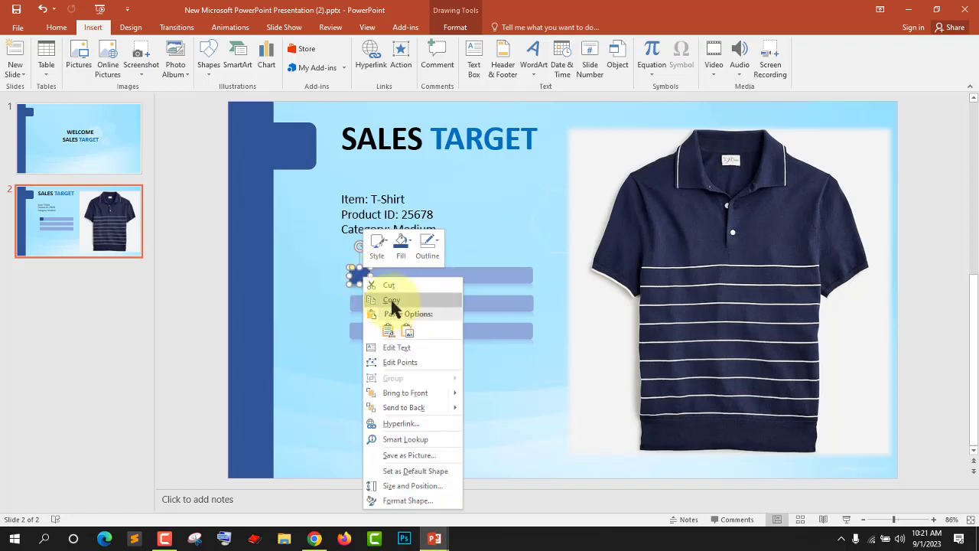
click(377, 314)
click(376, 310)
right_click(382, 310)
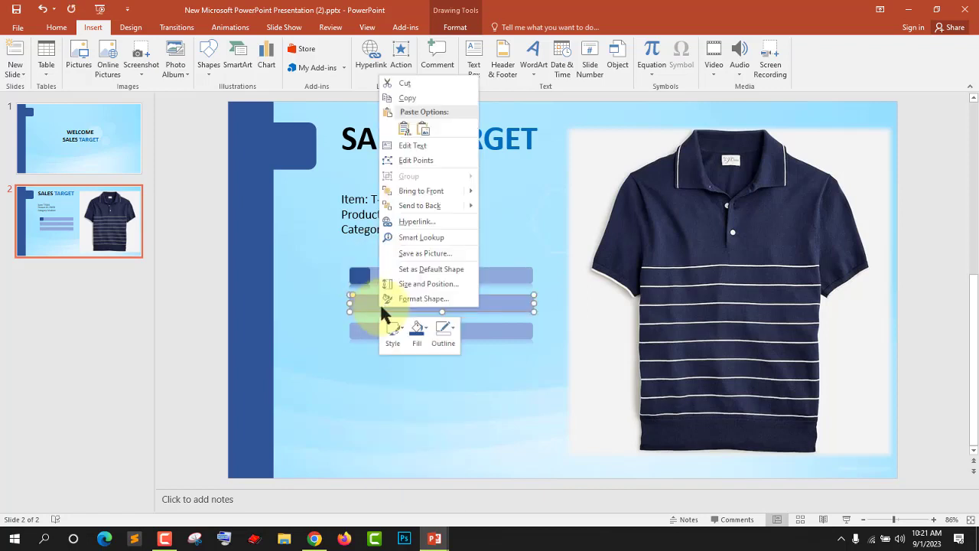
click(404, 129)
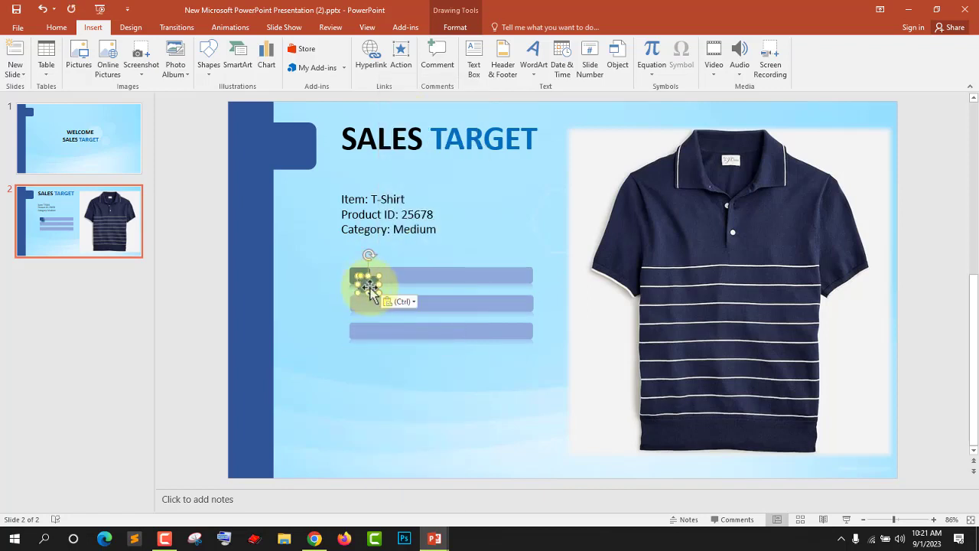
drag(370, 291, 365, 302)
click(360, 332)
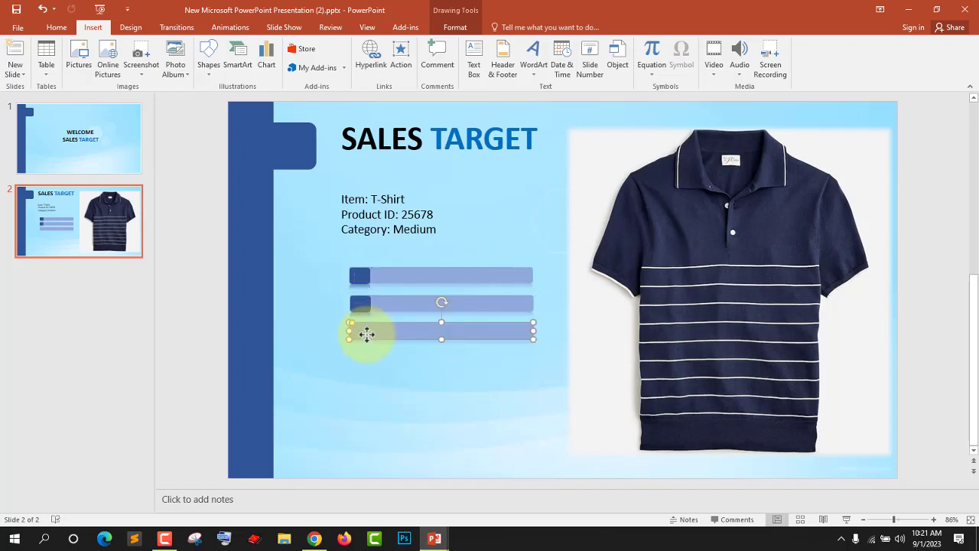
right_click(363, 332)
click(391, 159)
drag(367, 316, 367, 330)
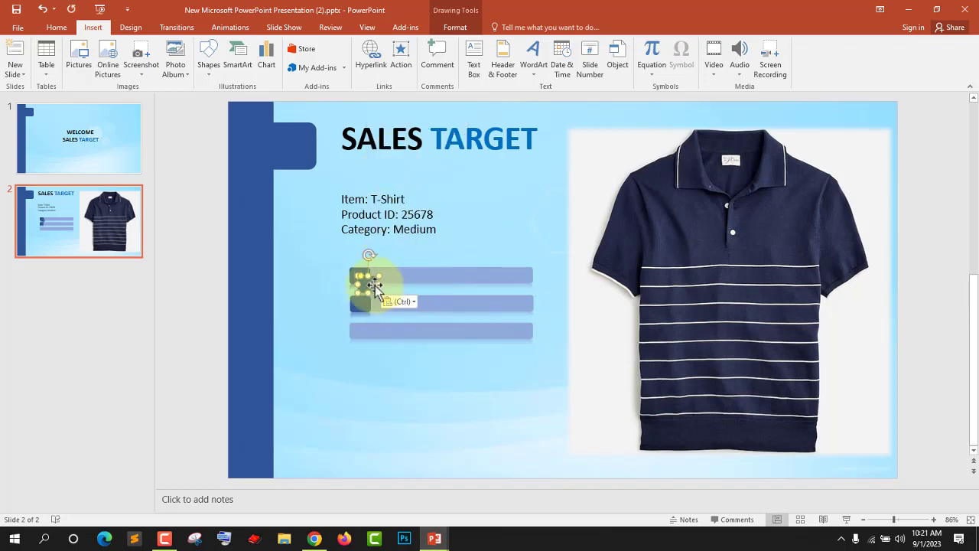
key(Escape)
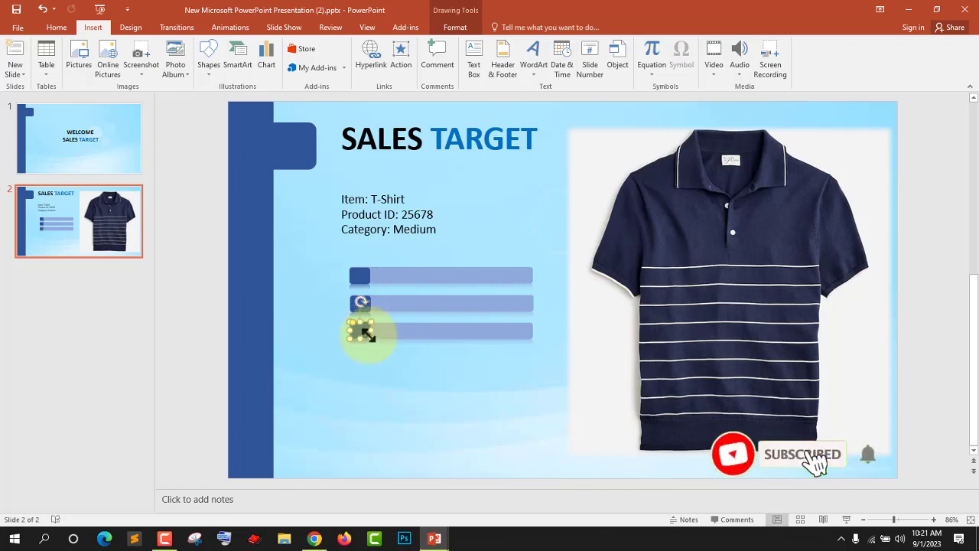
Step: Stretch the dark fills to different lengths on the bottom, middle and top bars
drag(373, 331, 413, 331)
click(361, 304)
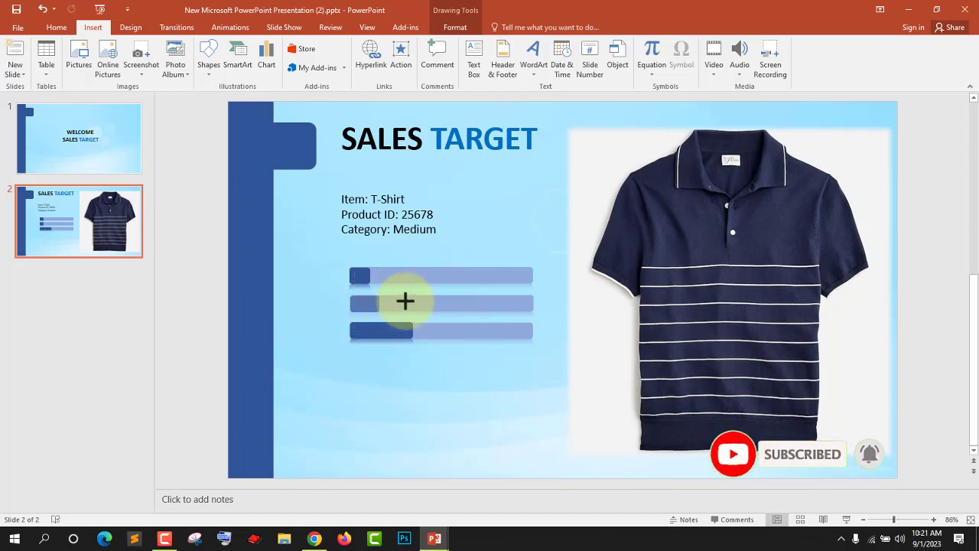
drag(371, 304, 491, 304)
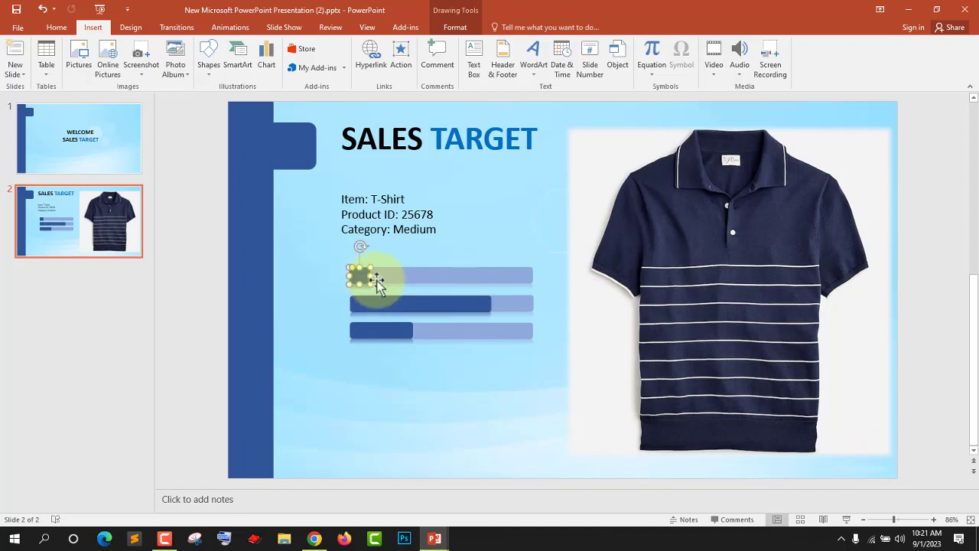
click(376, 280)
drag(370, 275, 438, 276)
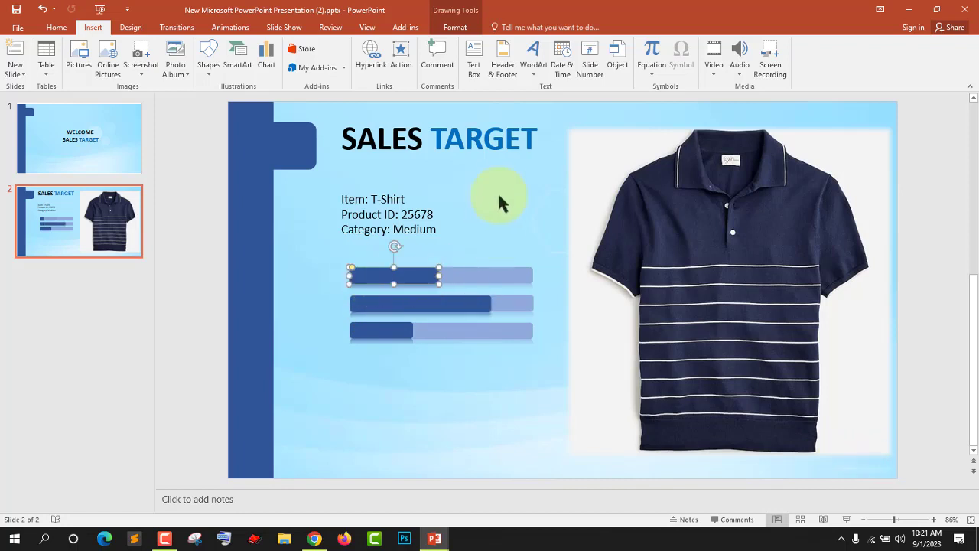
click(464, 238)
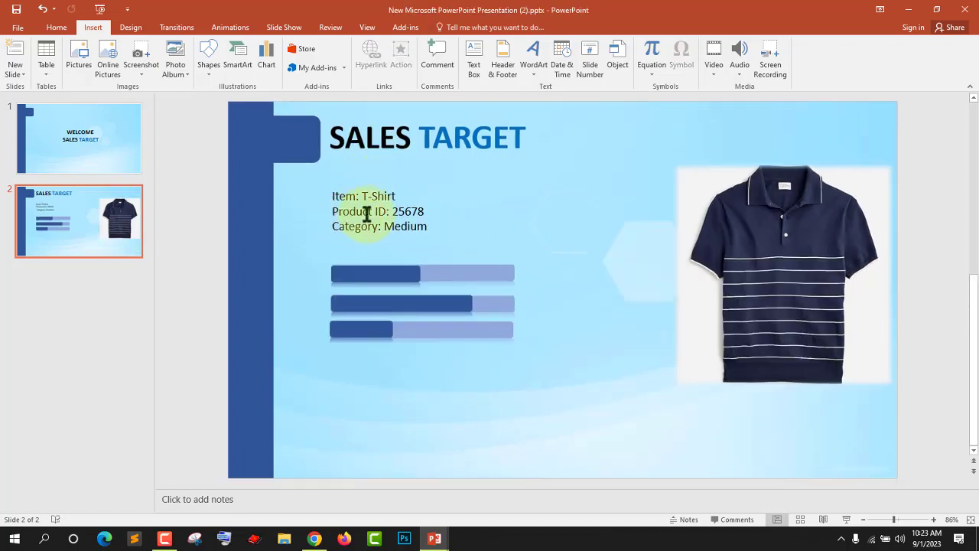
Step: Select the item details text box and check its options, closing them unused
click(367, 213)
right_click(367, 214)
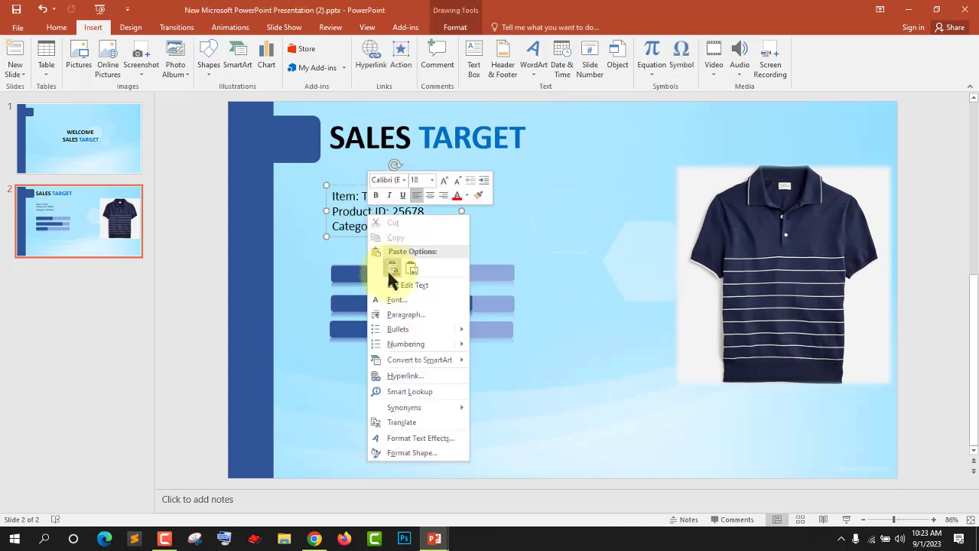
key(Escape)
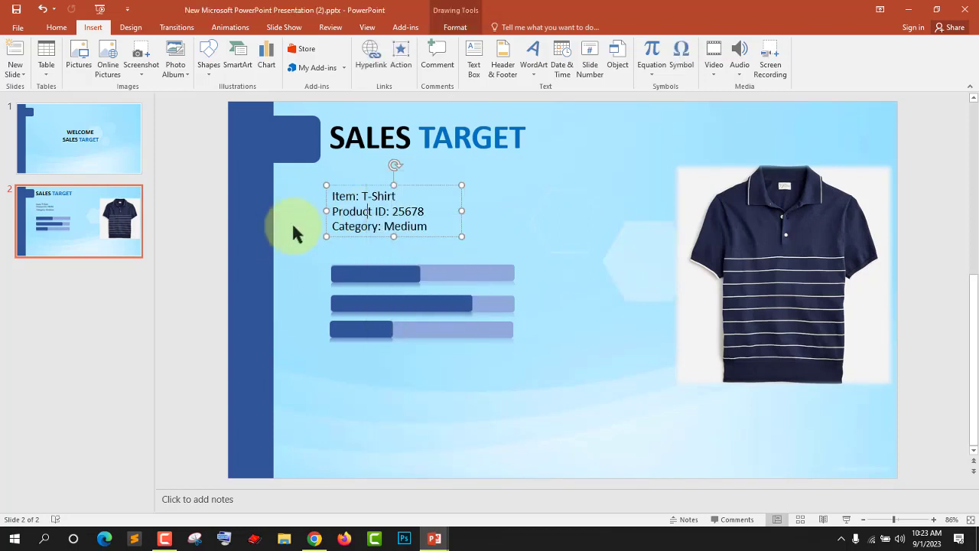
click(537, 284)
right_click(393, 195)
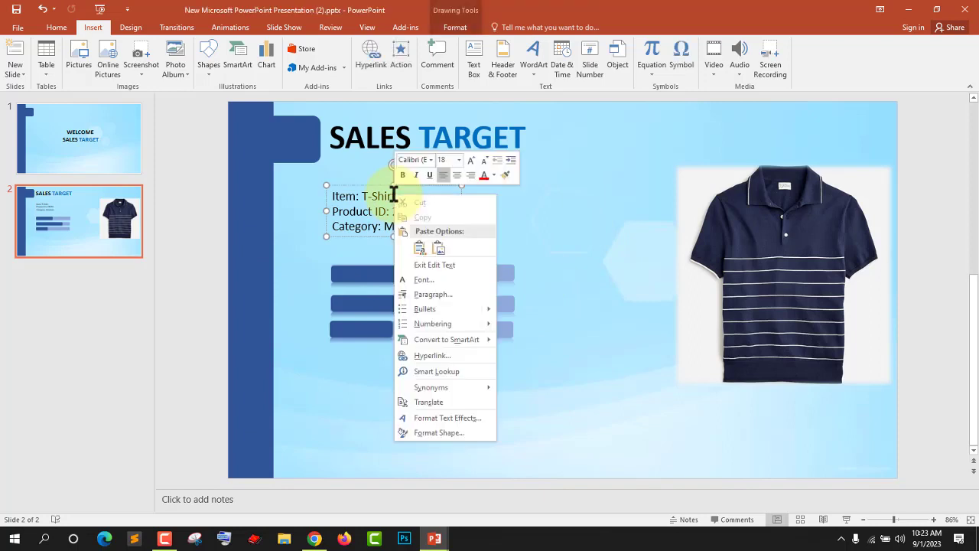
key(Escape)
click(365, 174)
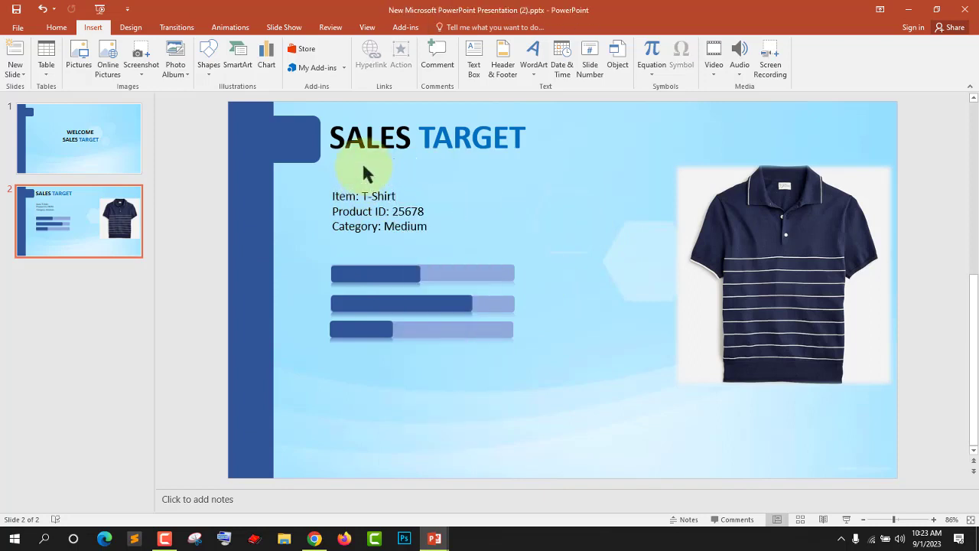
click(340, 197)
right_click(362, 201)
key(Escape)
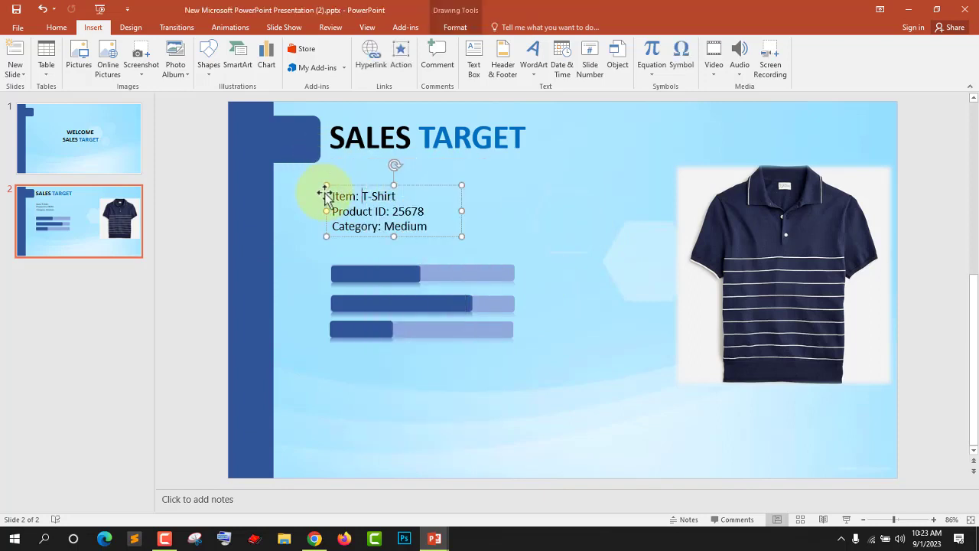
Step: Put the March, April and May labels beside the bars and nudge the title's blue tab slightly
right_click(334, 189)
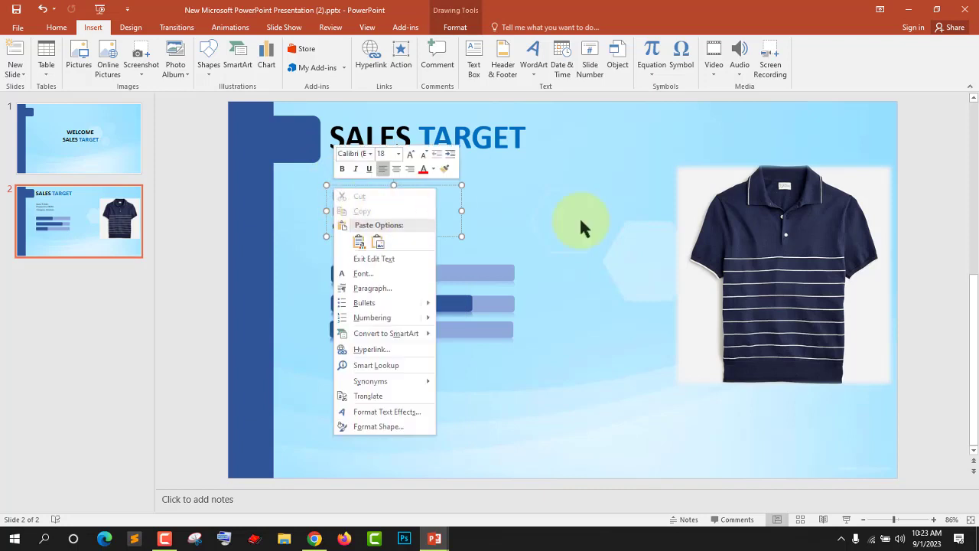
click(574, 227)
click(365, 206)
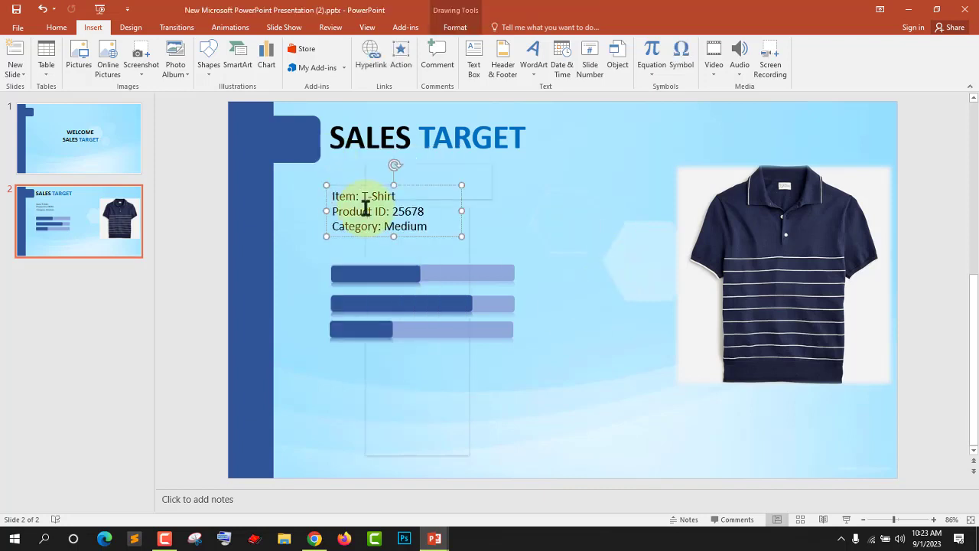
click(312, 190)
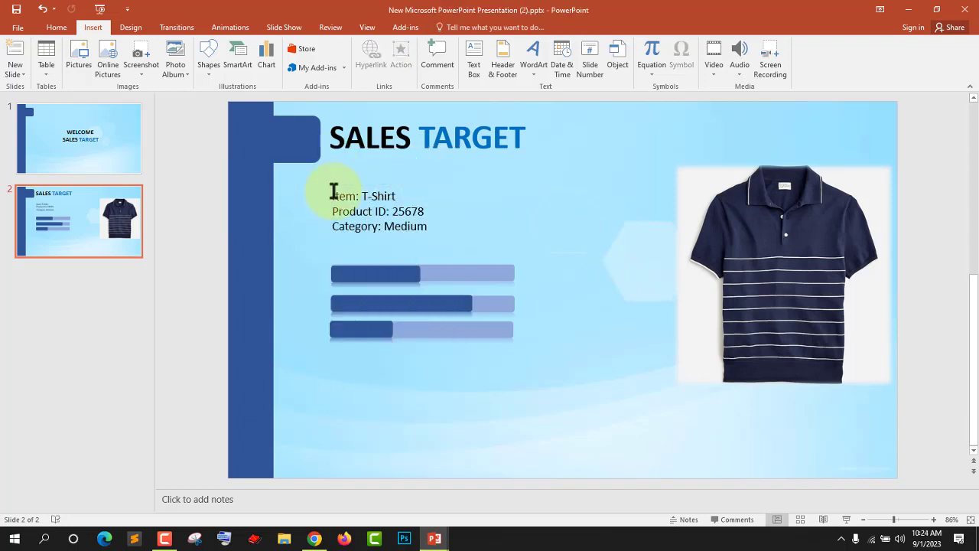
right_click(334, 191)
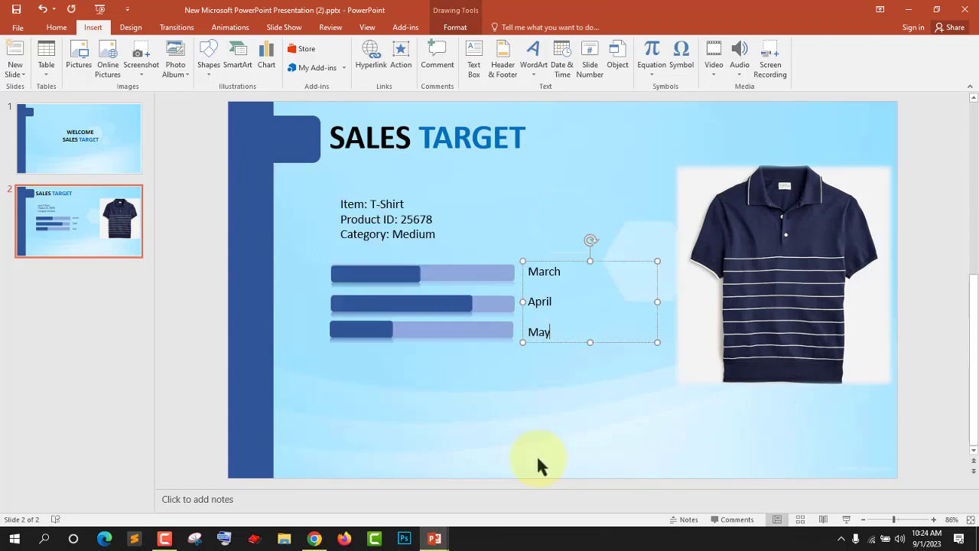
click(538, 392)
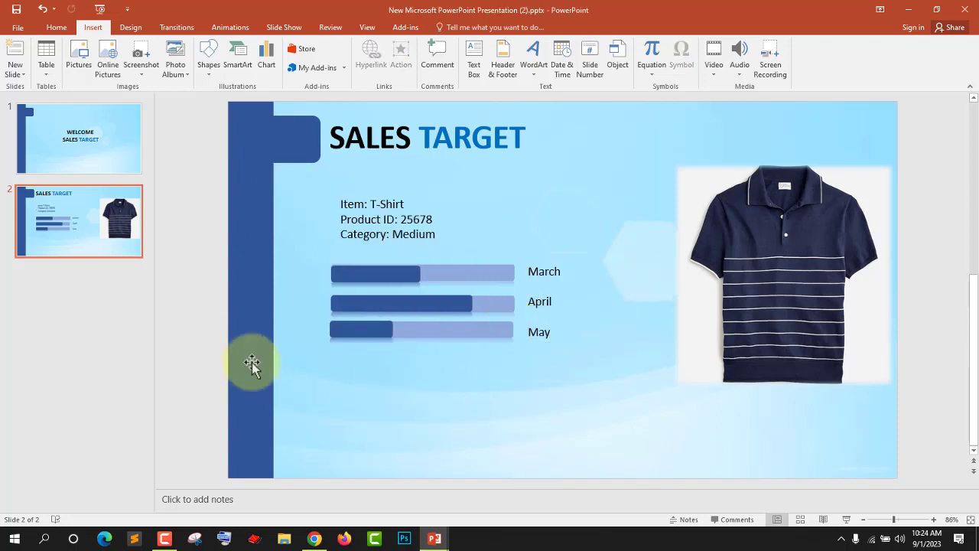
drag(295, 155, 293, 152)
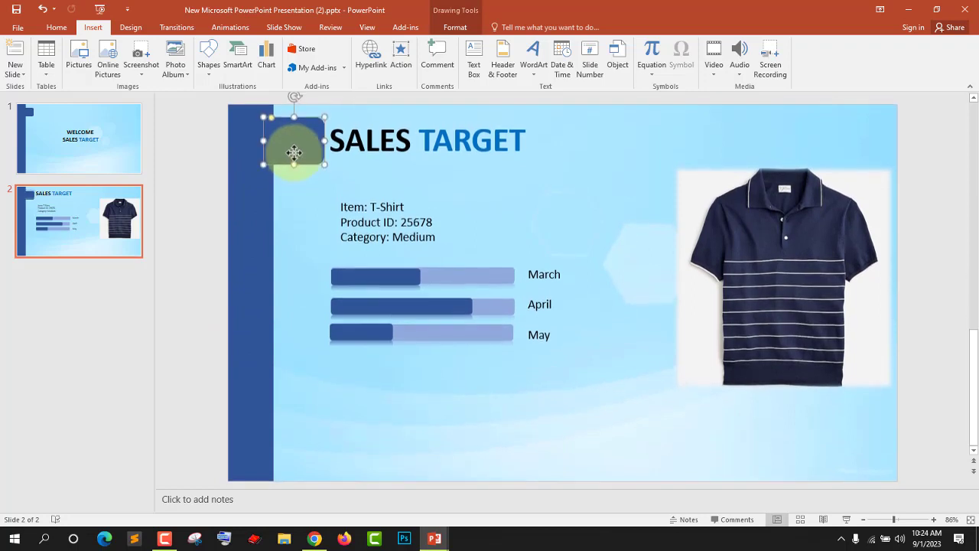
Step: Duplicate slide 2 three times into slides 3–5, then drag slide 3's blue tab beside the item text
click(269, 273)
click(67, 236)
right_click(68, 236)
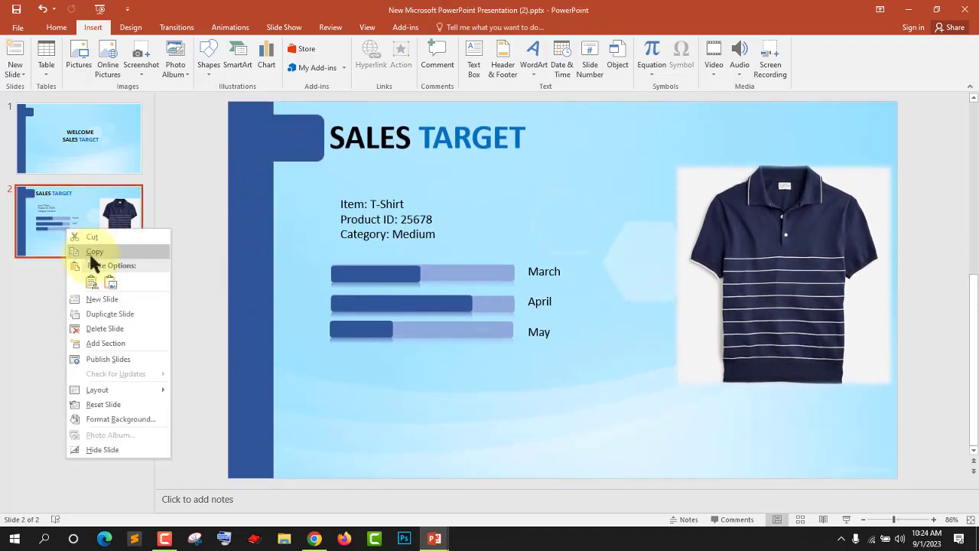
click(81, 322)
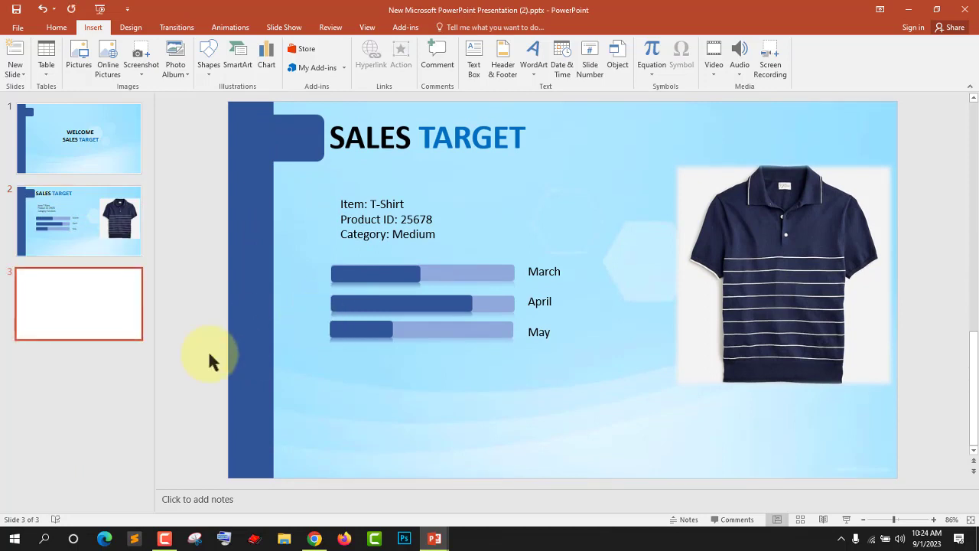
right_click(71, 314)
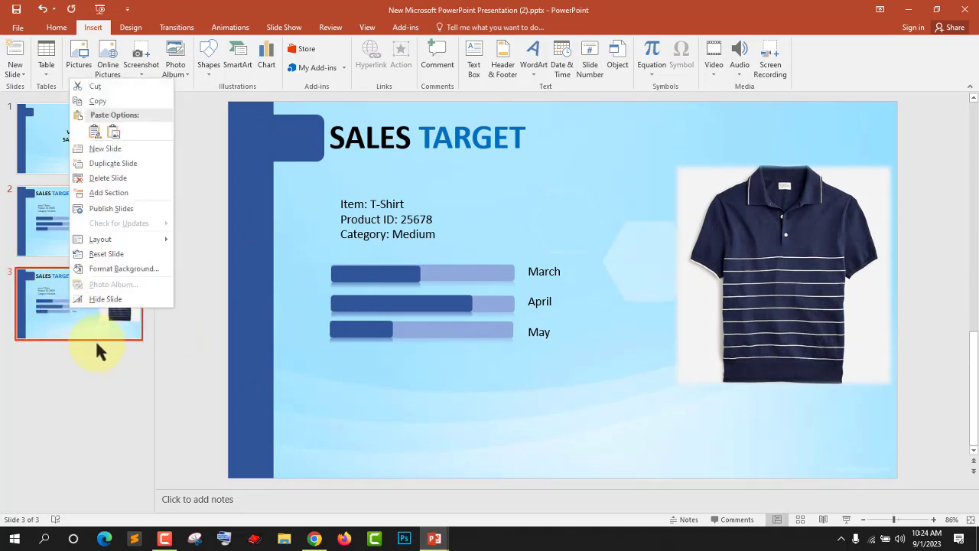
click(114, 175)
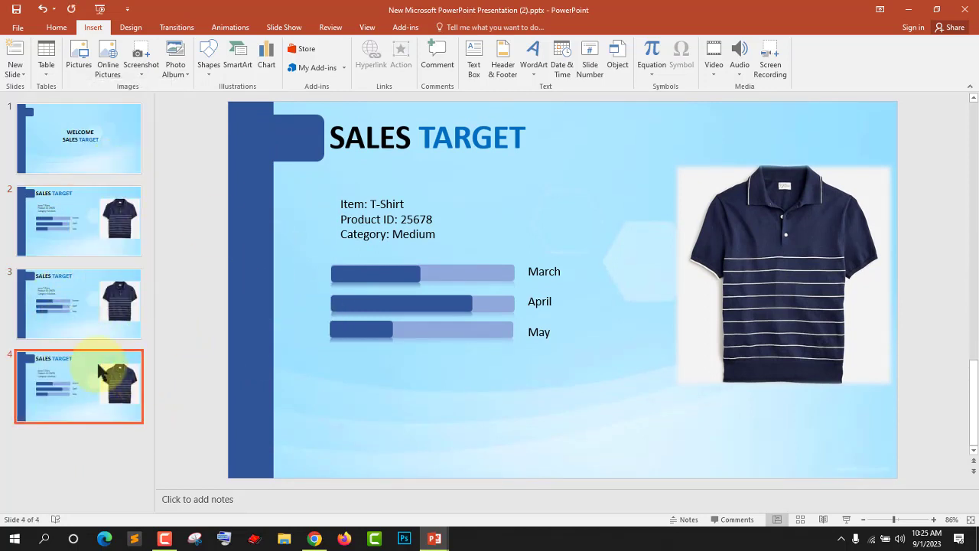
right_click(88, 363)
click(132, 221)
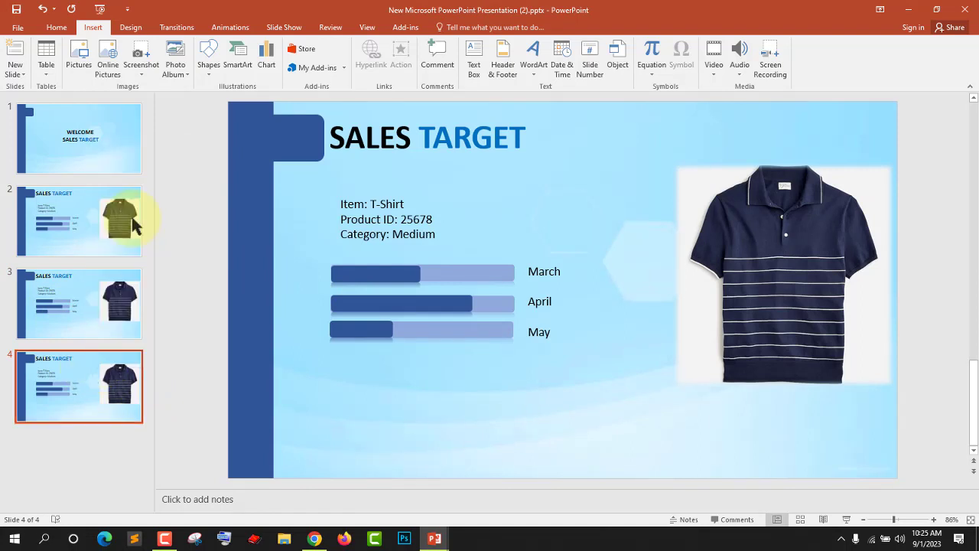
click(61, 302)
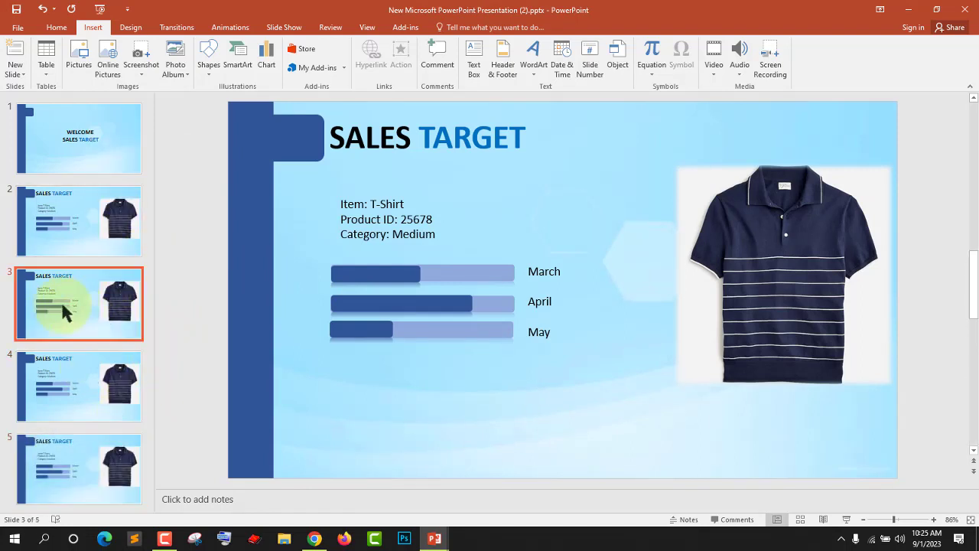
mouse_move(284, 151)
mouse_down()
mouse_move(284, 230)
mouse_move(293, 231)
mouse_up()
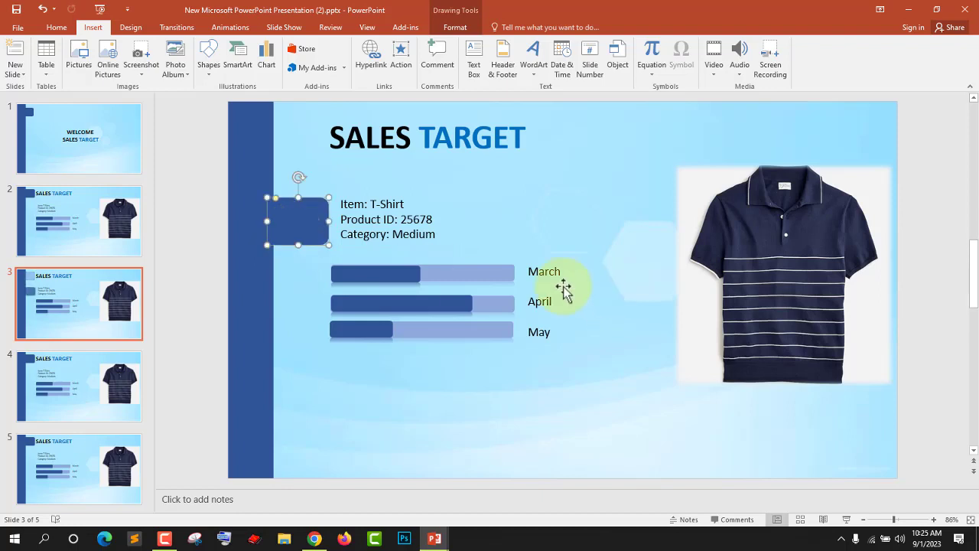
Step: On slide 3, lengthen the March and May dark fills nearly full and shorten April slightly
click(411, 275)
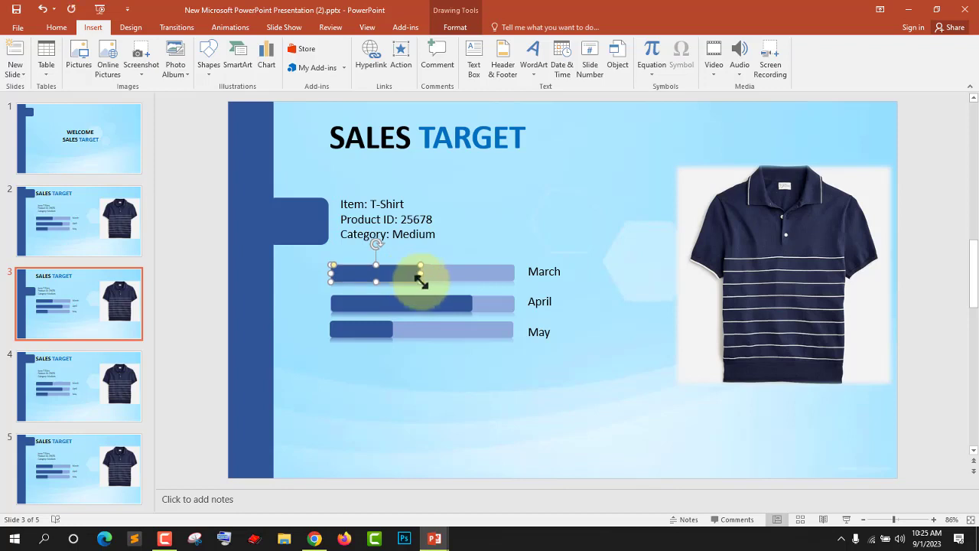
drag(421, 273, 486, 273)
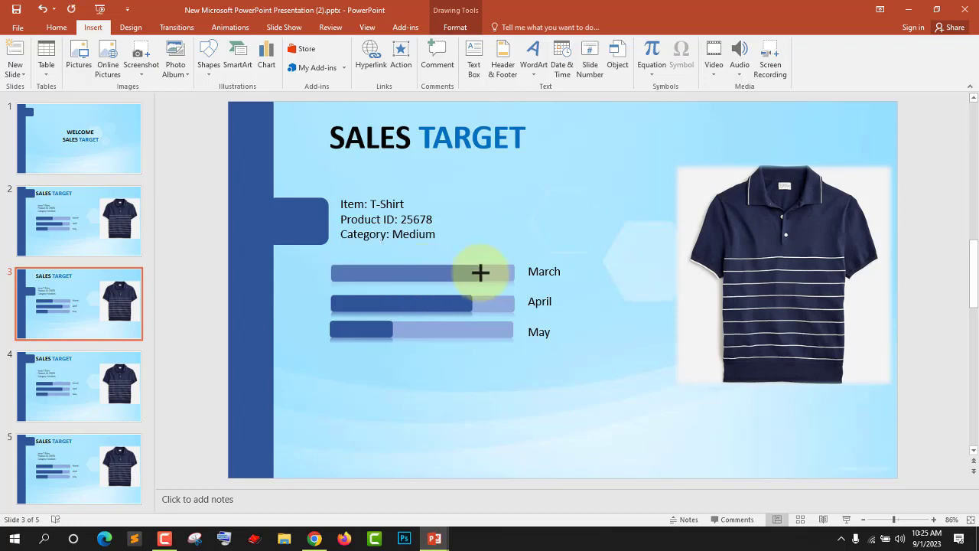
click(460, 306)
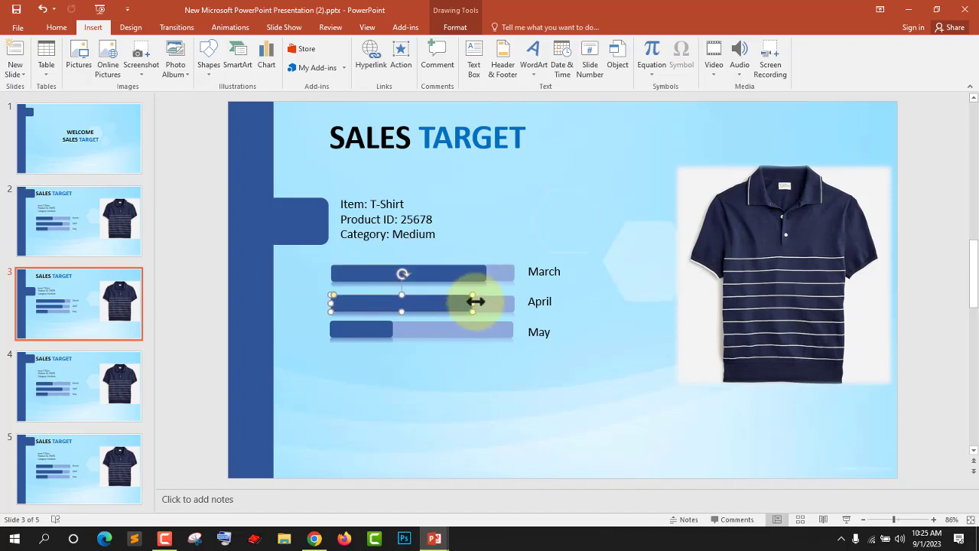
drag(472, 303, 464, 303)
click(380, 331)
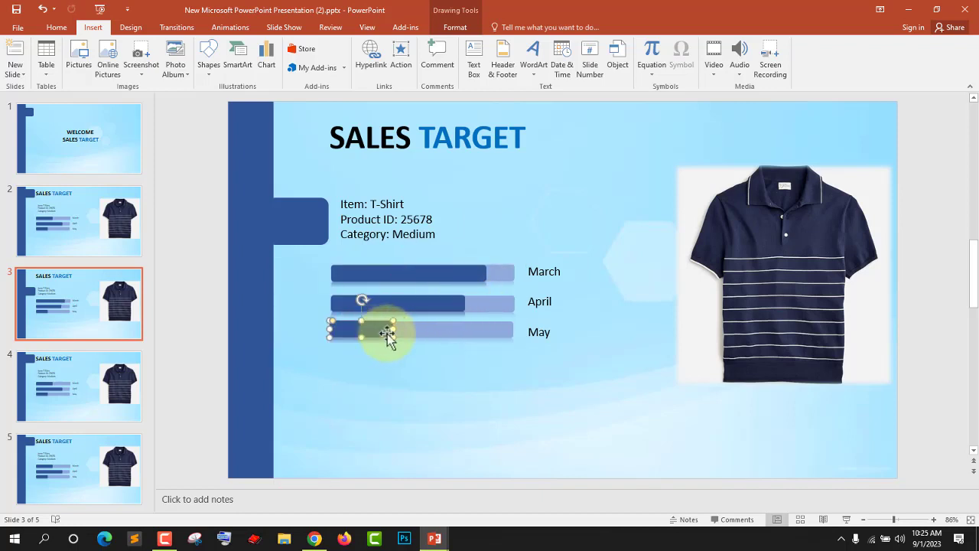
drag(394, 330, 487, 329)
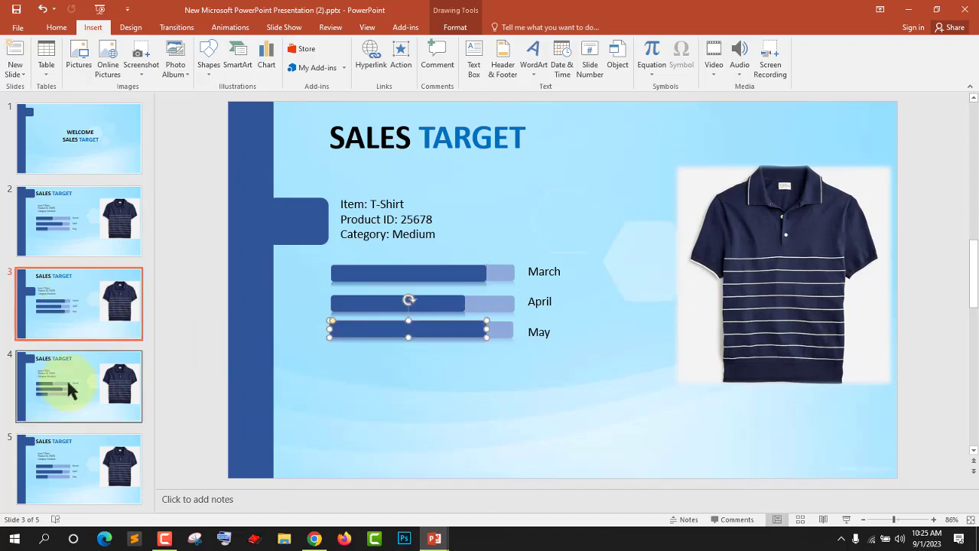
click(764, 272)
Step: Replace the T-shirt picture with the product photo trtr.JPG from a file
right_click(761, 270)
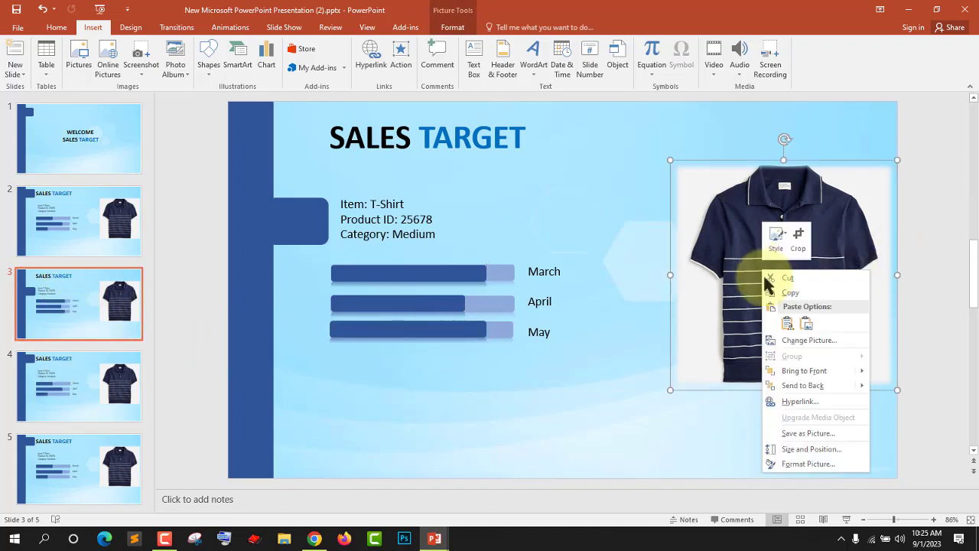
click(811, 336)
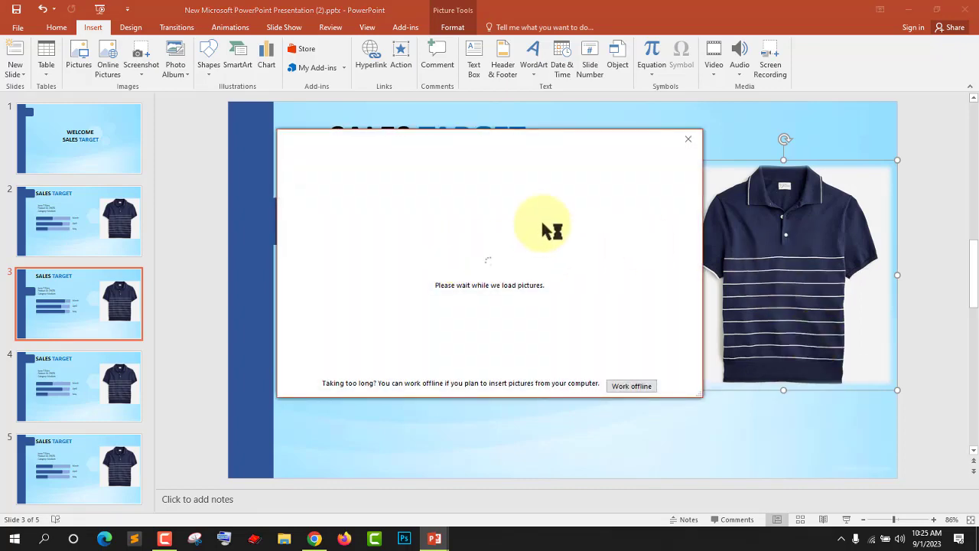
click(406, 193)
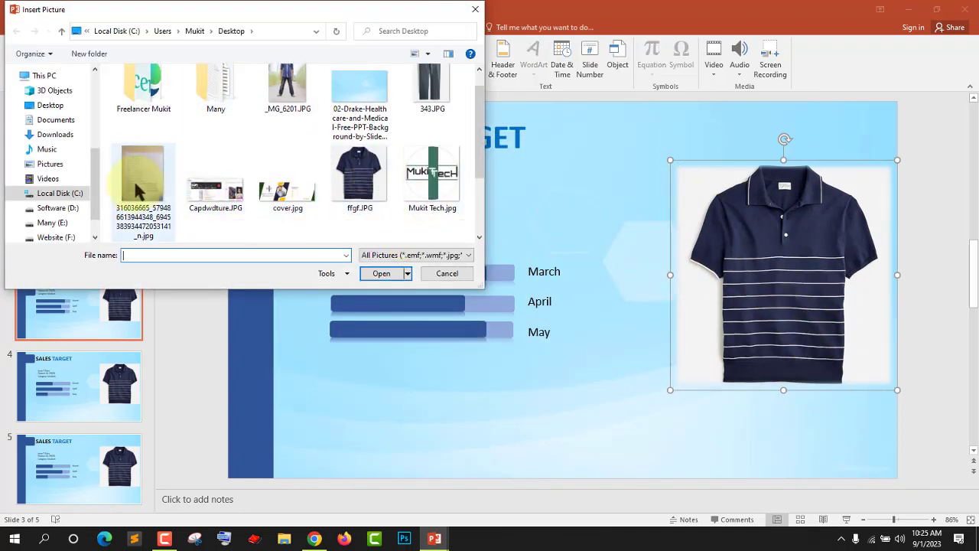
scroll(382, 206, down, 1)
click(390, 208)
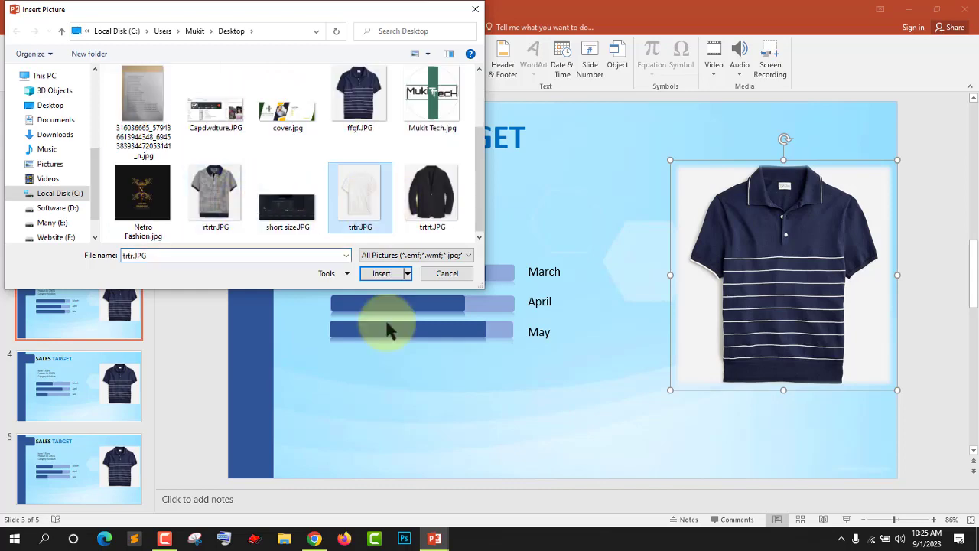
click(383, 274)
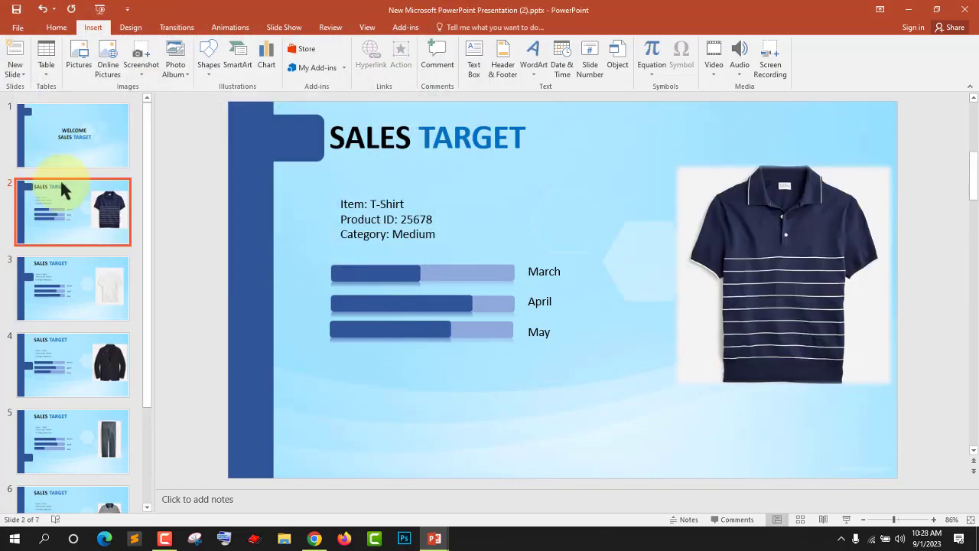
Step: Review each slide from the welcome slide through the checkered polo, ending on blank slide 7
click(84, 149)
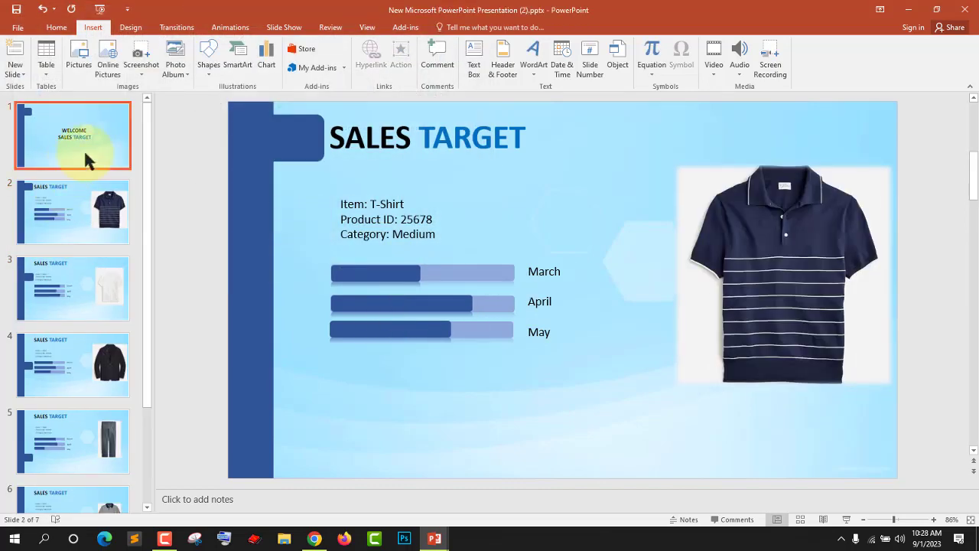
click(73, 227)
click(63, 287)
click(68, 344)
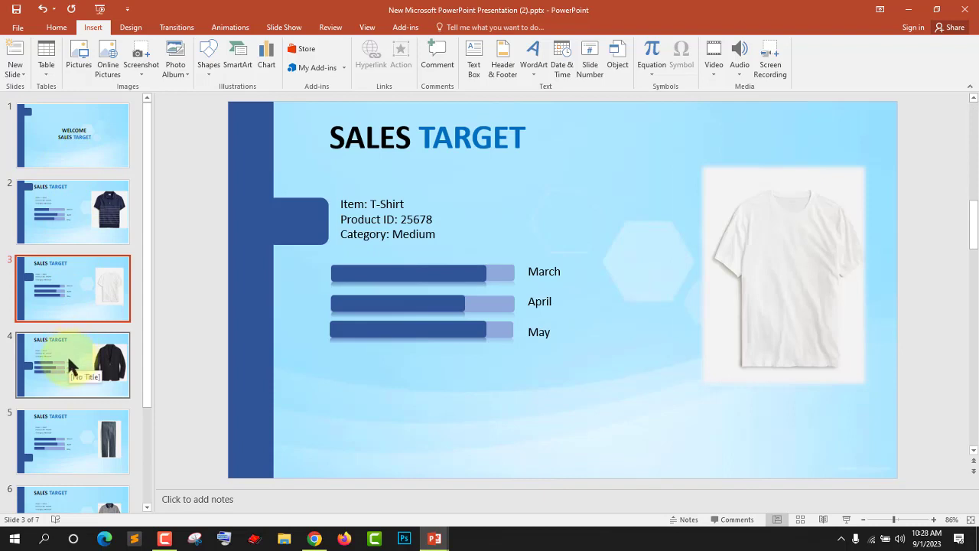
click(71, 413)
click(55, 218)
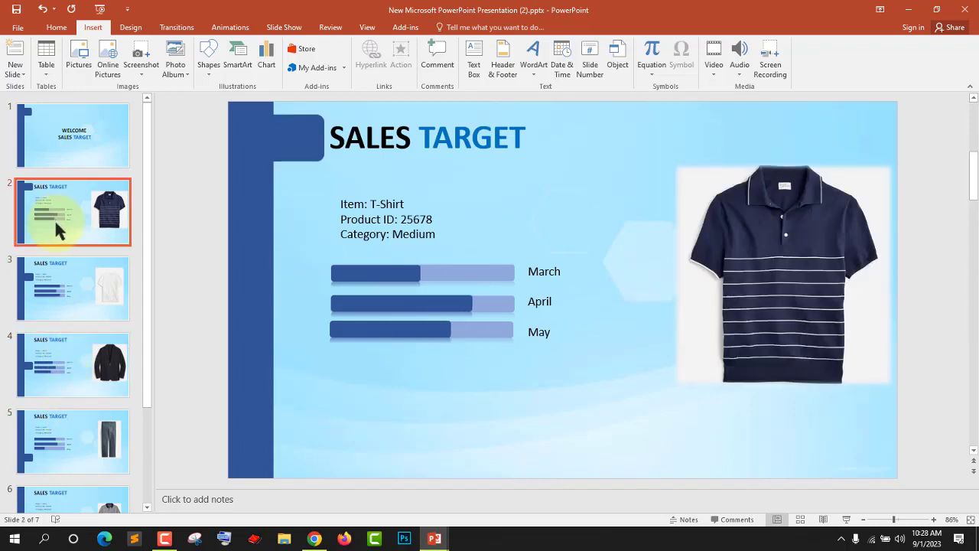
click(61, 260)
click(82, 361)
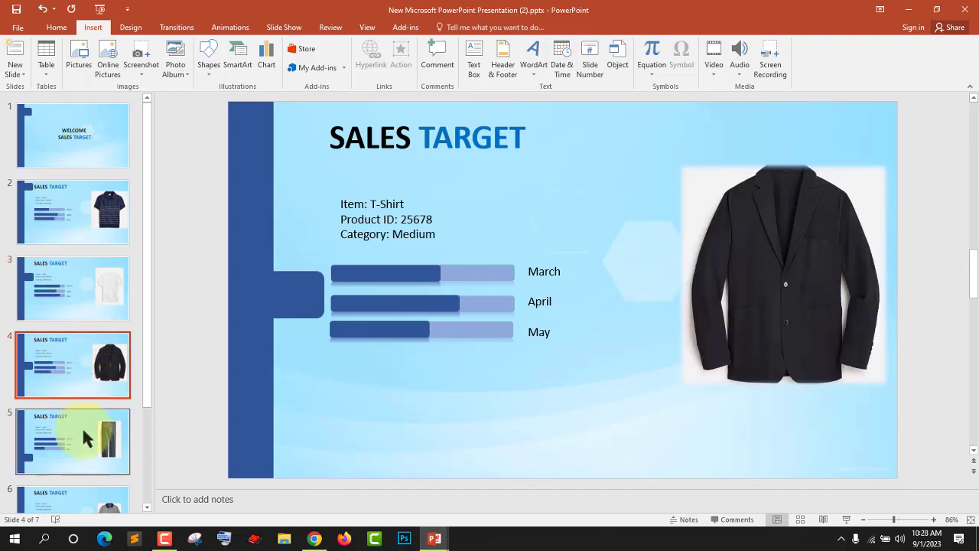
click(82, 432)
scroll(84, 413, down, 2)
click(75, 406)
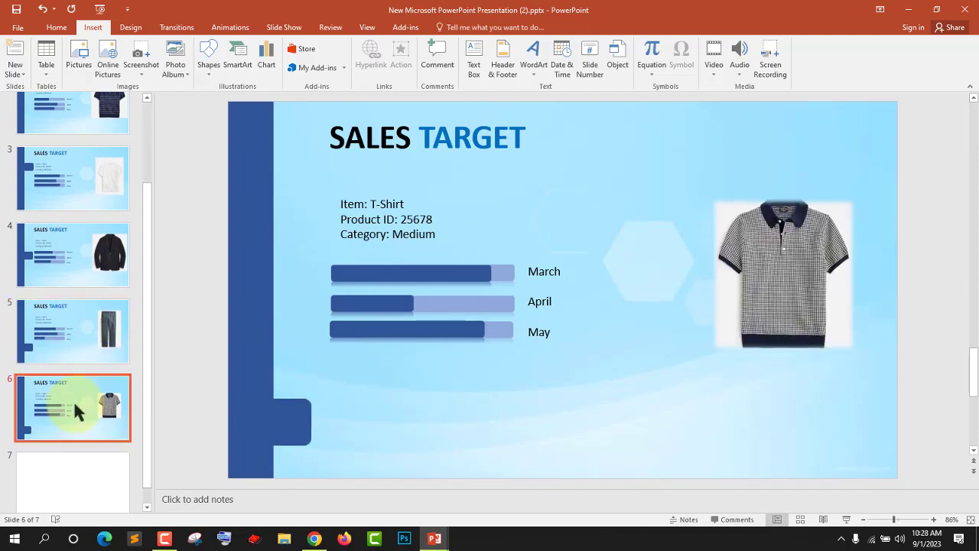
scroll(78, 407, down, 1)
click(85, 448)
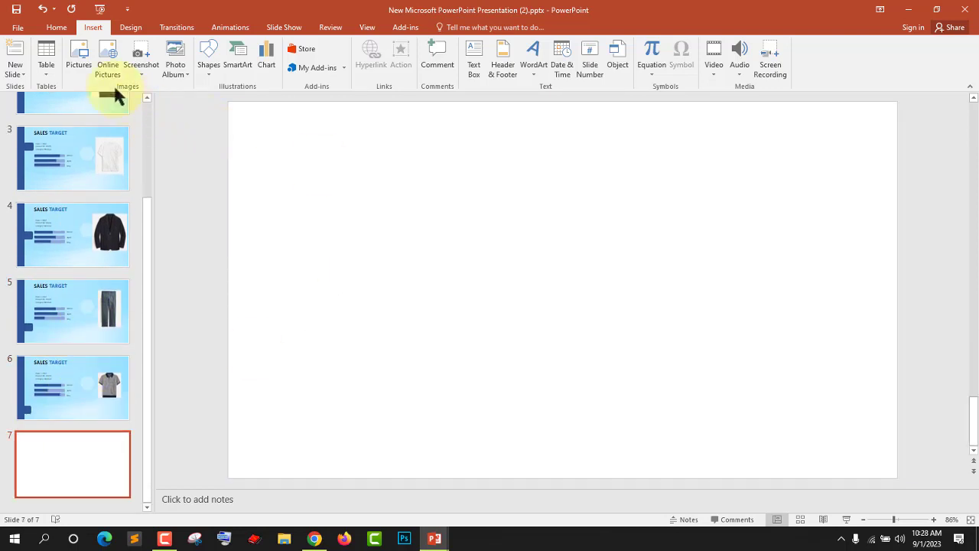
Step: Apply the Title Only layout to slide 7
click(49, 29)
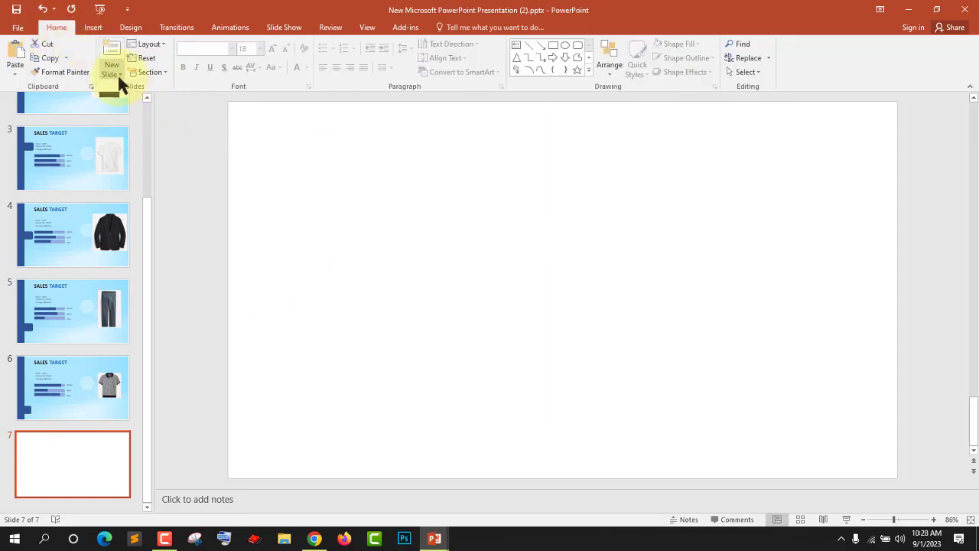
click(150, 44)
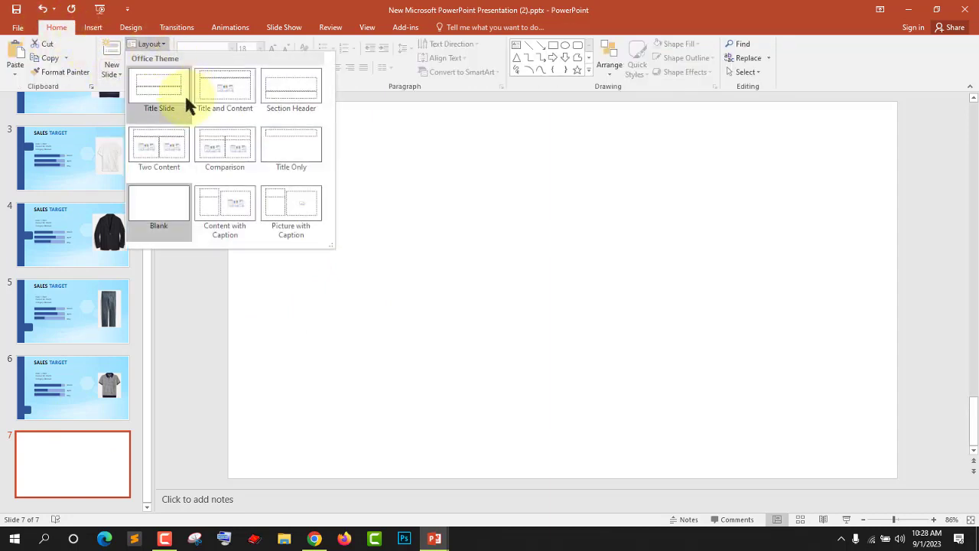
click(299, 139)
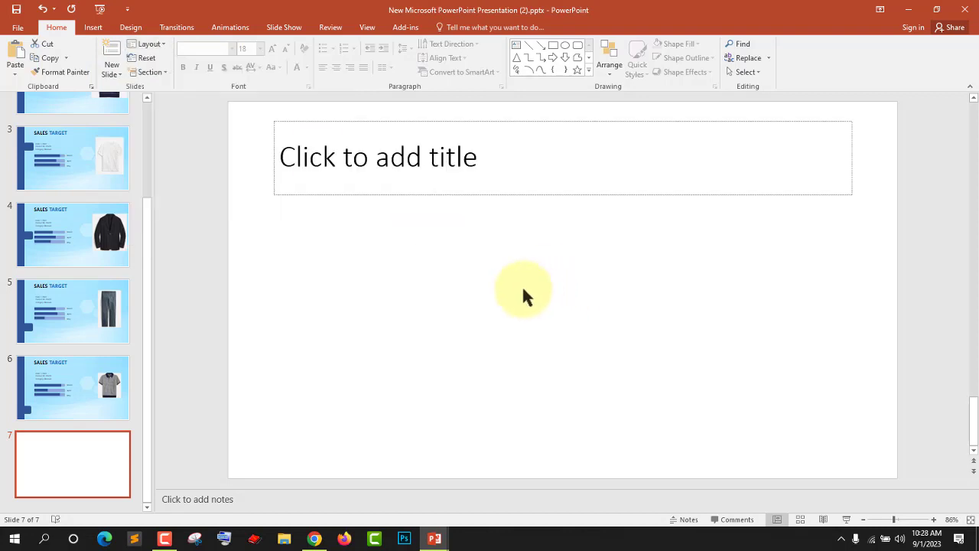
Step: Enter THE END as slide 7's title
click(432, 158)
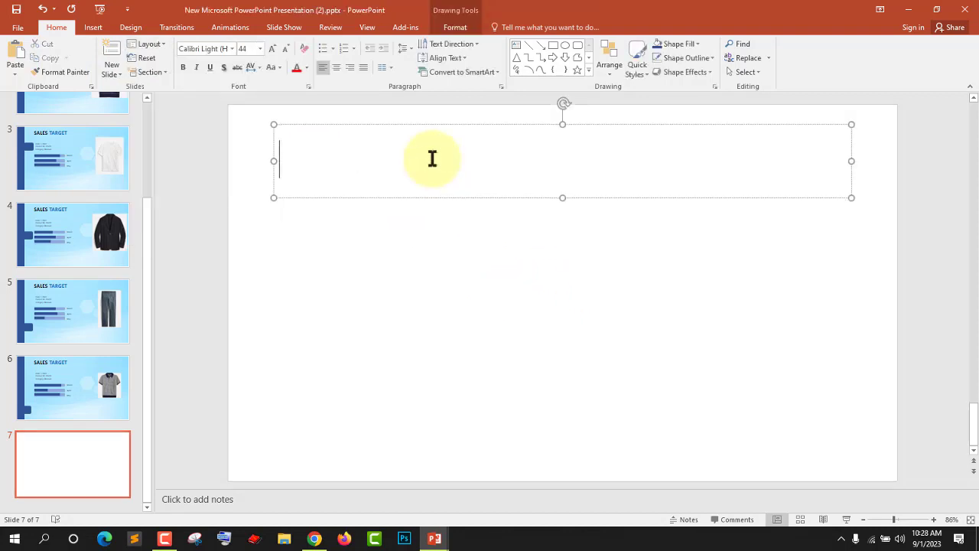
text(THE END)
click(943, 281)
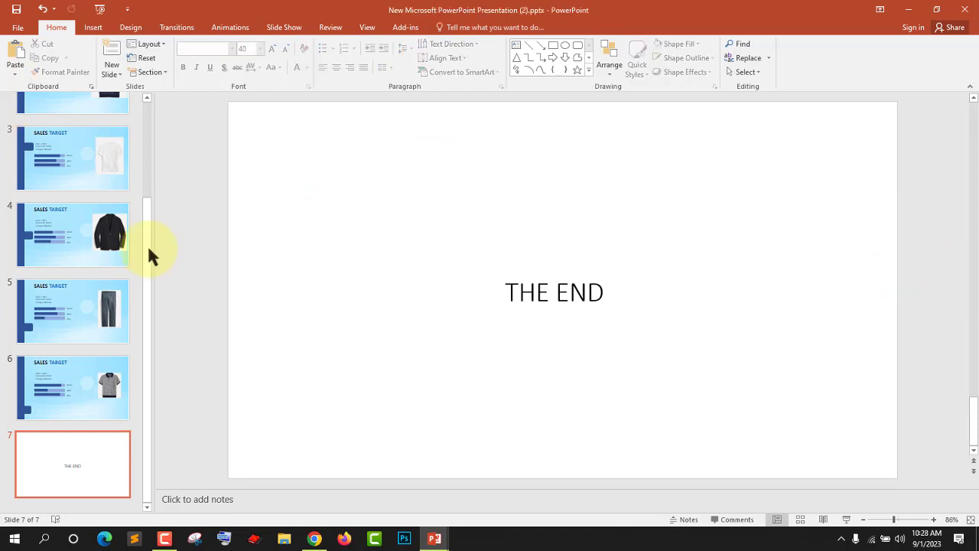
scroll(61, 212, up, 2)
scroll(124, 267, up, 2)
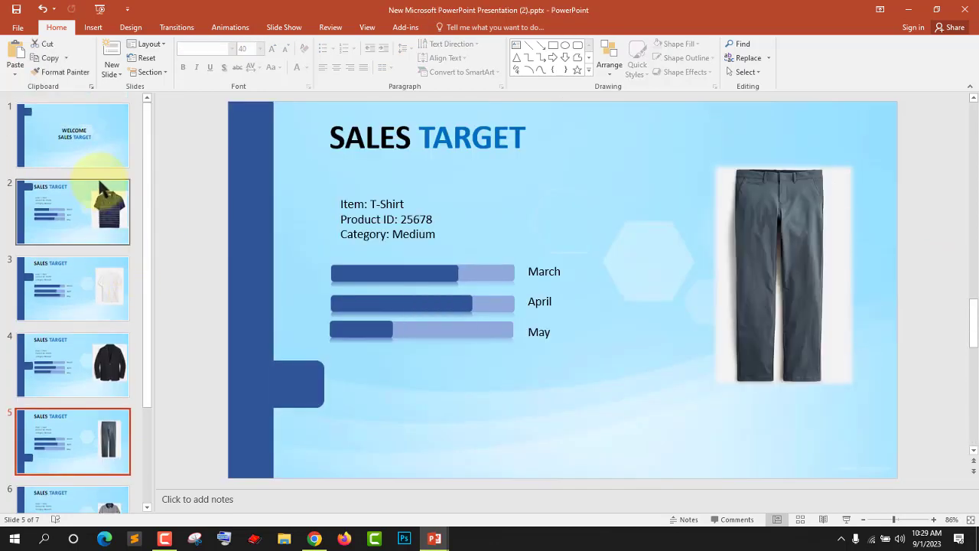
scroll(92, 219, down, 2)
scroll(88, 317, up, 2)
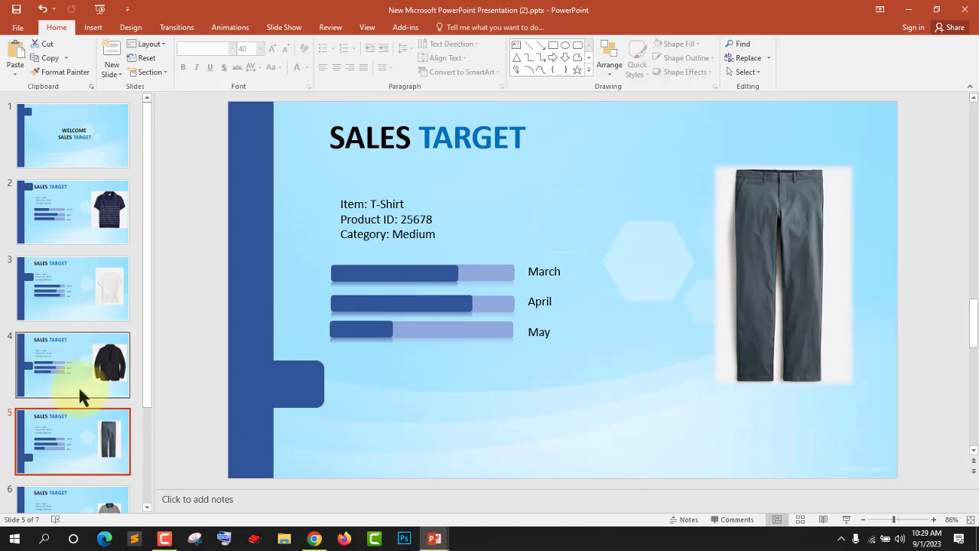
Step: Select all seven slide thumbnails, from the welcome slide to THE END
shift+click(78, 385)
shift+click(103, 290)
ctrl+click(87, 210)
ctrl+click(102, 143)
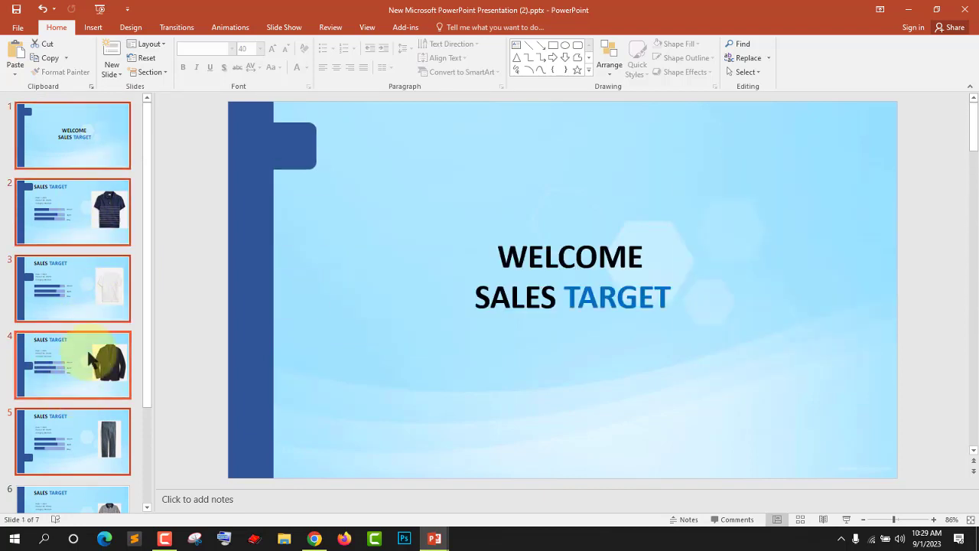
scroll(87, 360, down, 2)
ctrl+click(89, 378)
ctrl+click(82, 462)
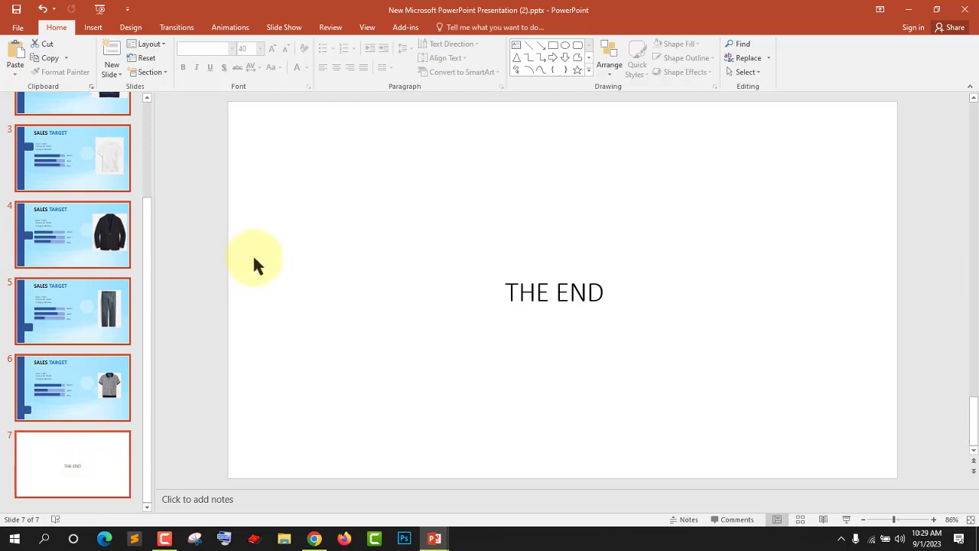
Step: Apply the Glitter transition with the Breeze sound to the selected slides
click(176, 28)
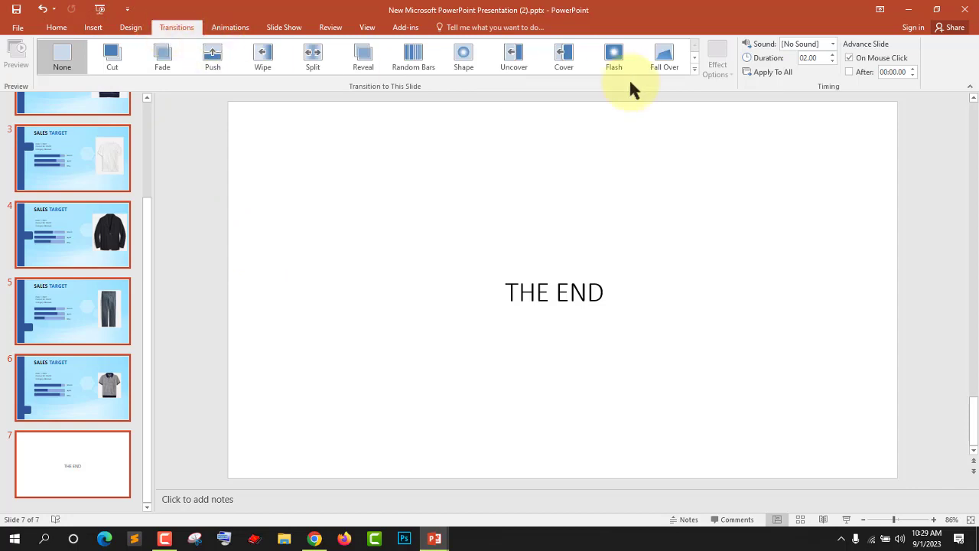
click(695, 68)
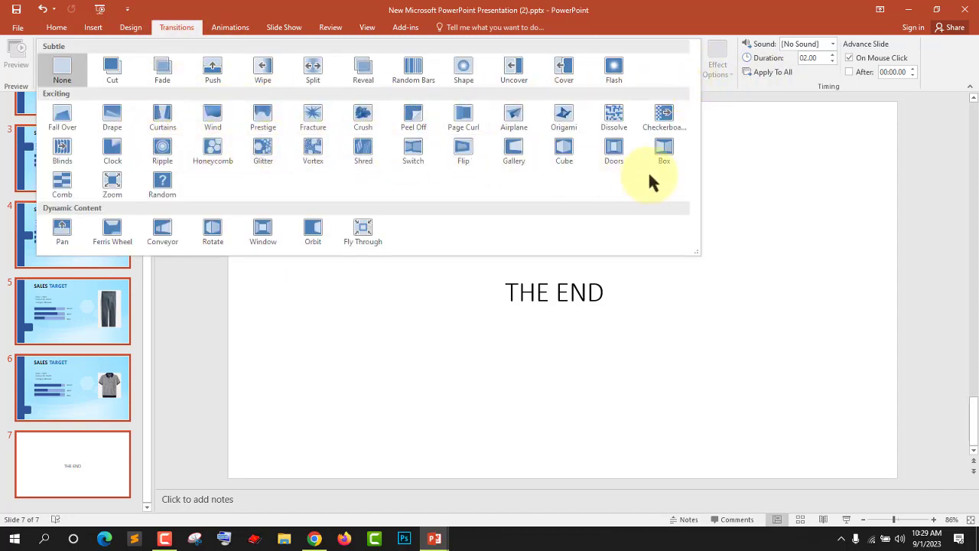
click(258, 159)
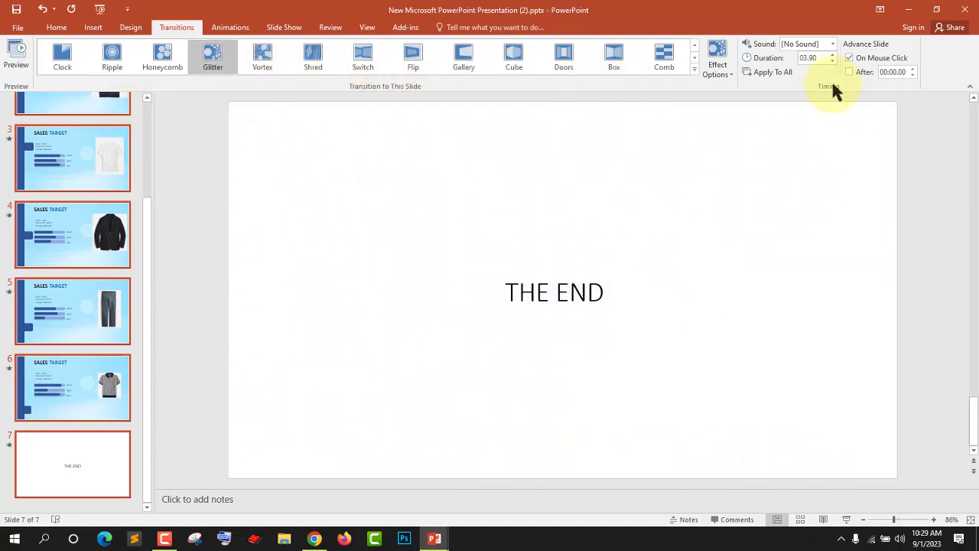
click(833, 44)
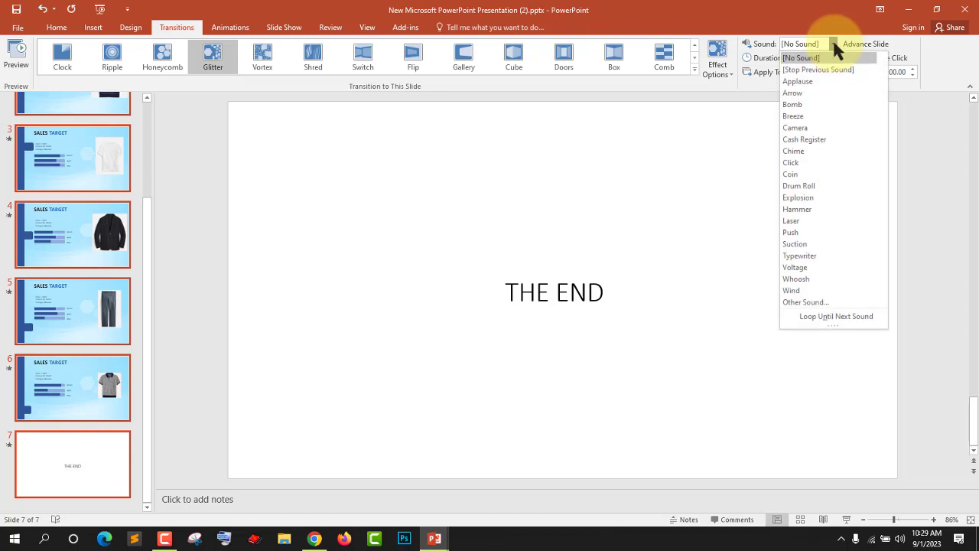
click(829, 116)
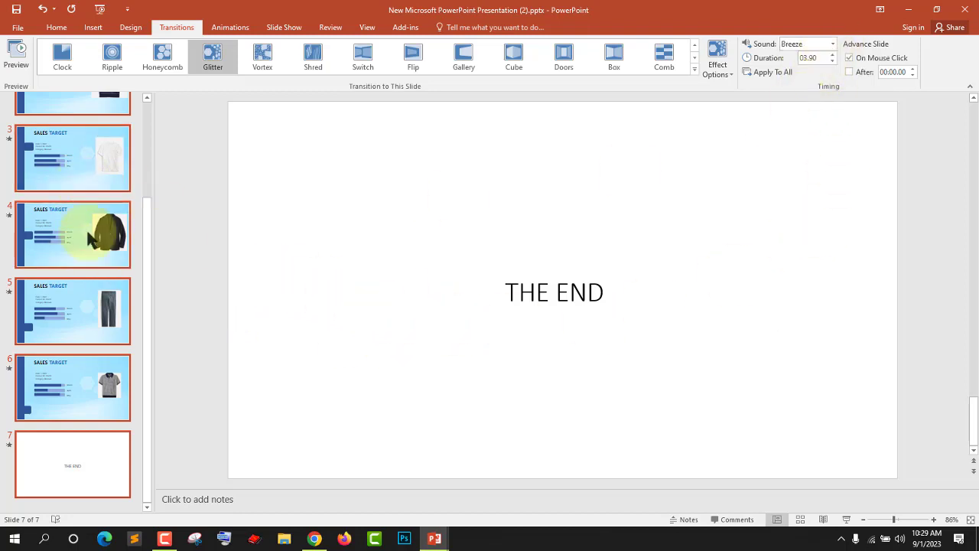
scroll(77, 241, up, 3)
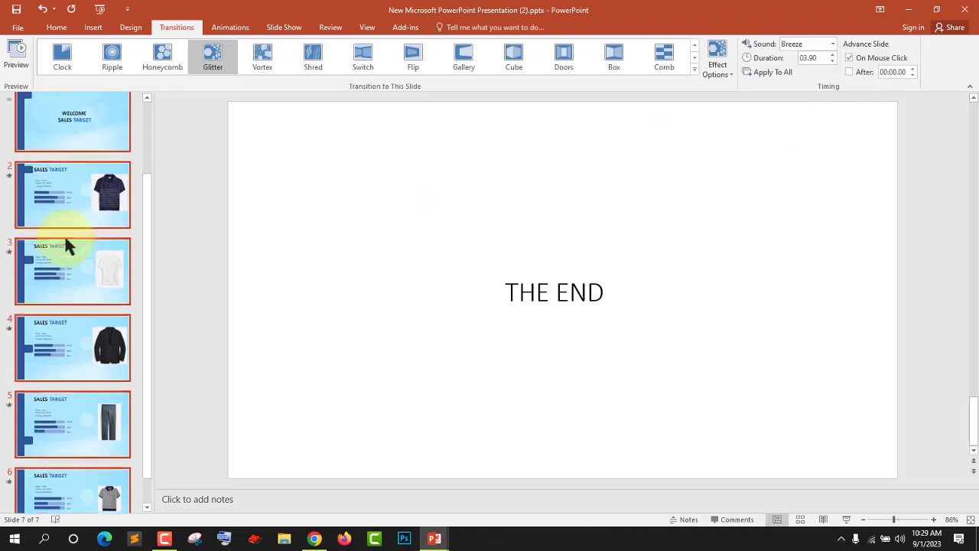
Step: Run the slide show from the welcome slide through the five product slides to THE END
click(99, 9)
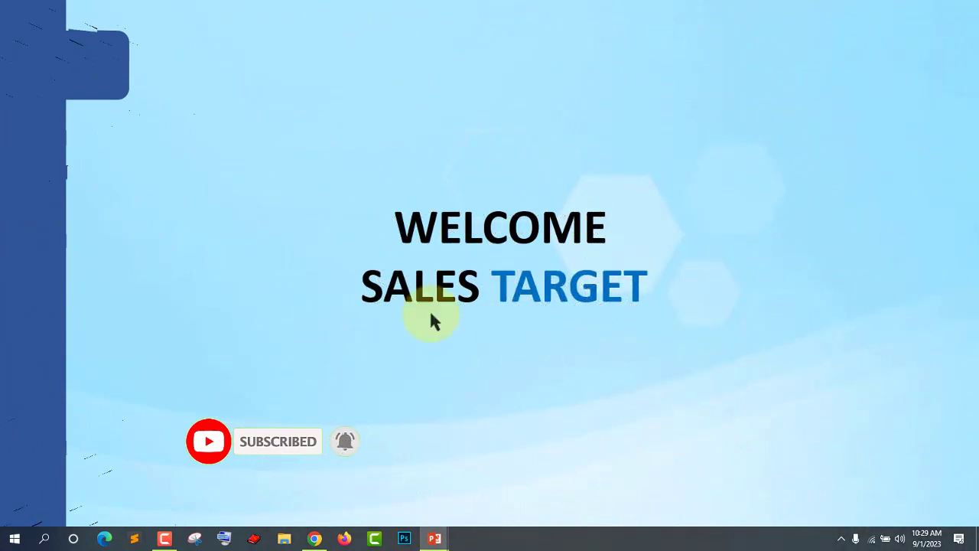
click(430, 313)
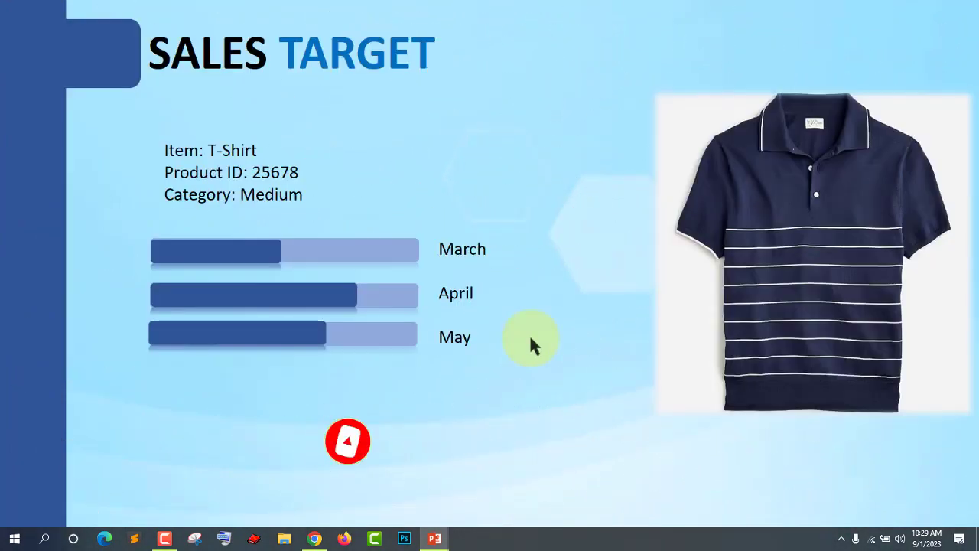
click(533, 340)
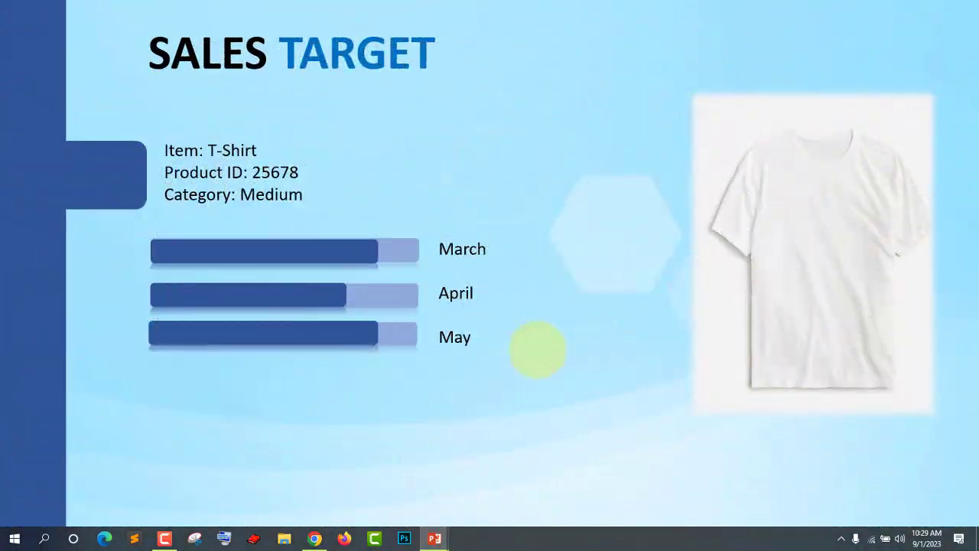
click(538, 349)
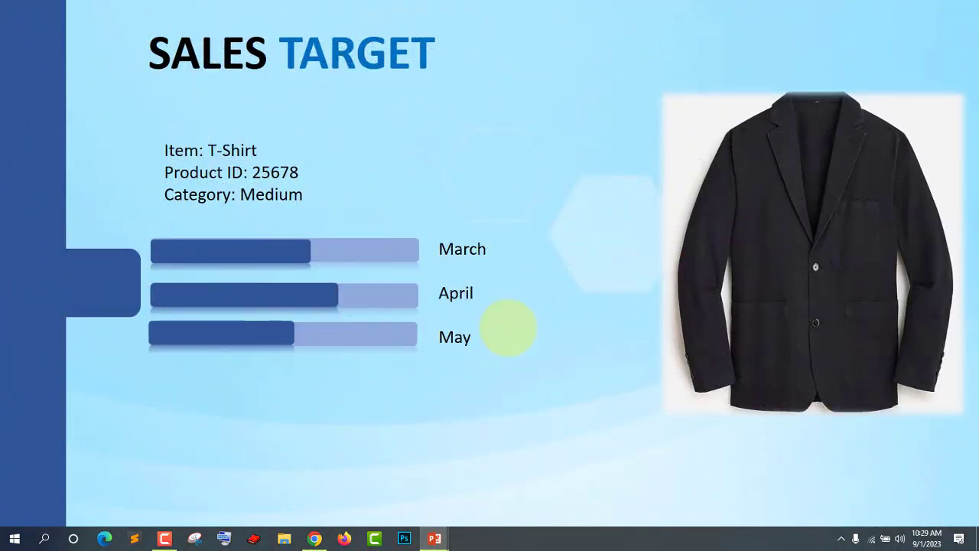
click(323, 431)
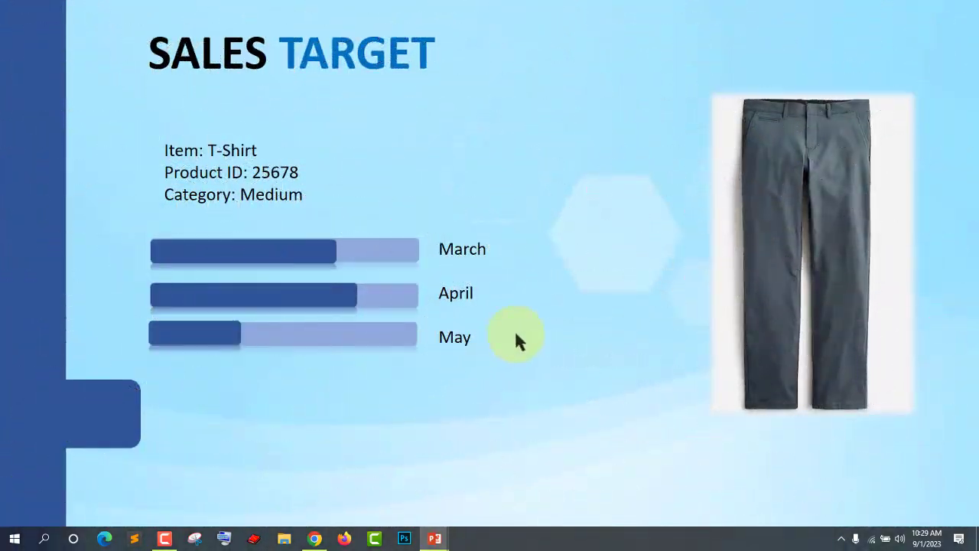
click(537, 337)
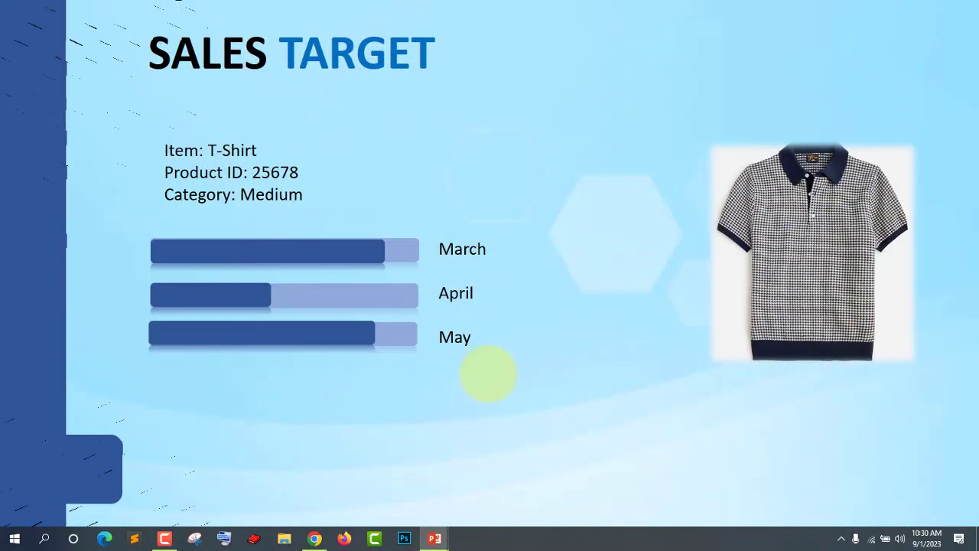
click(488, 373)
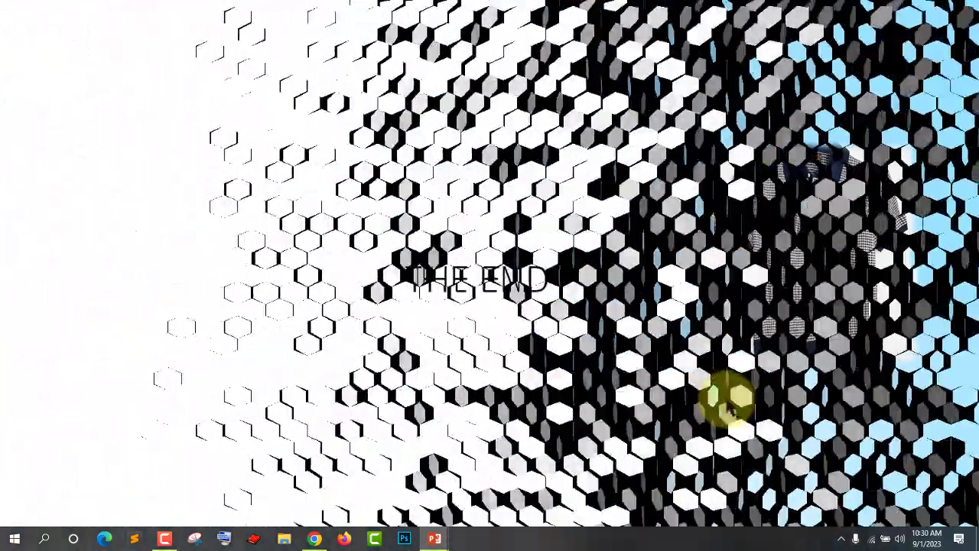